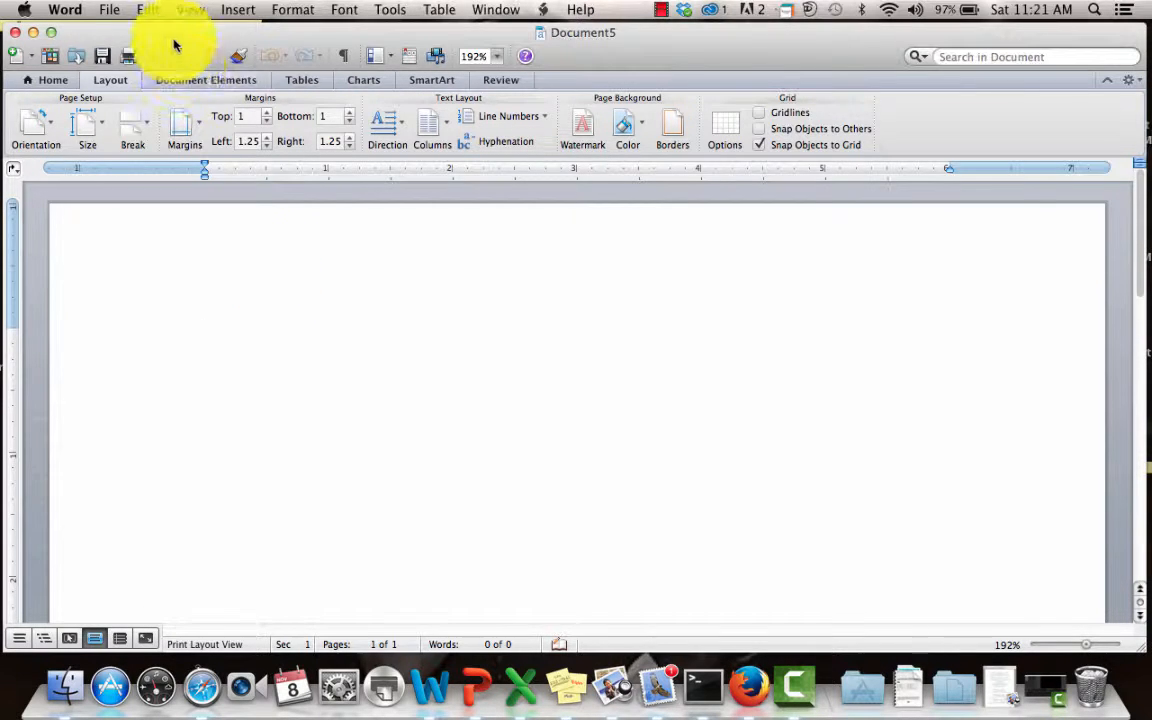
Insert a flowchart terminator shape about 1 inch wide and 0.4 inch high near the start of the page.
click(238, 10)
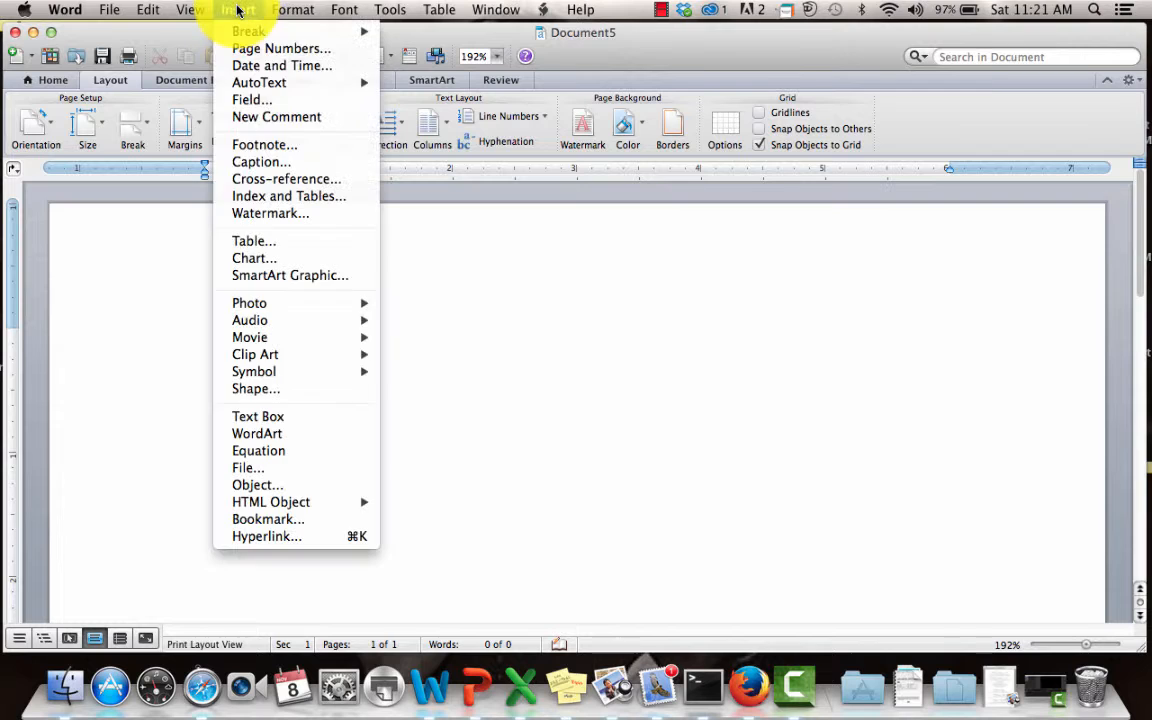
click(272, 391)
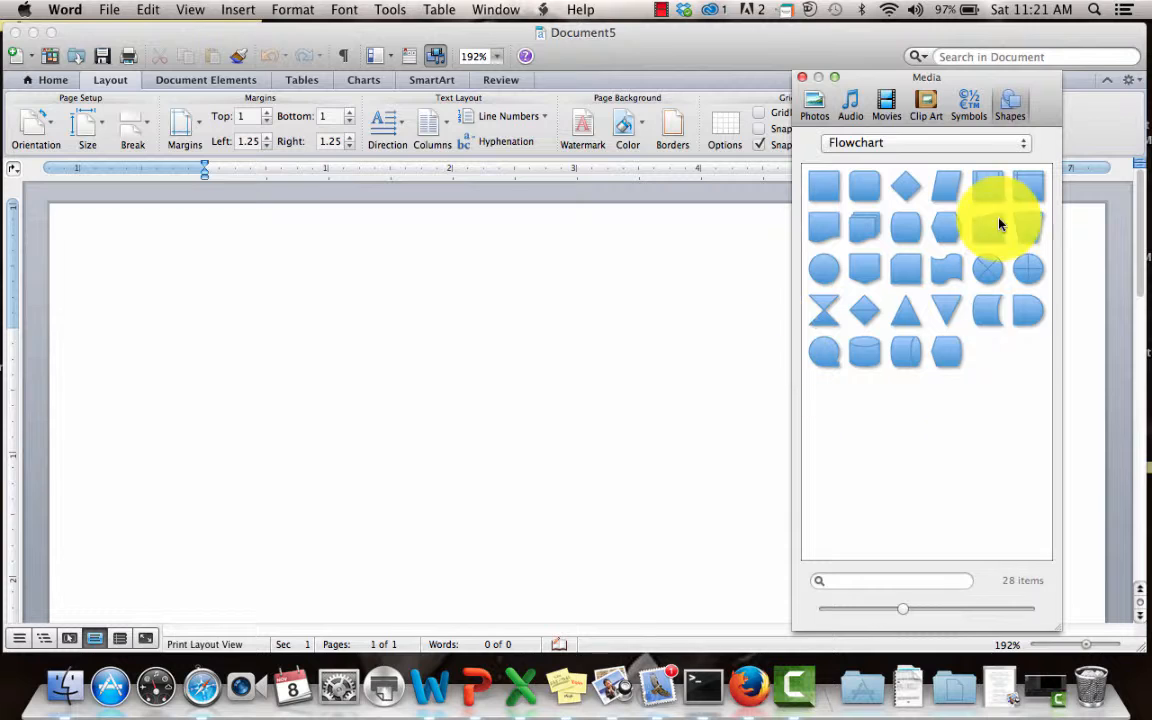
click(1016, 146)
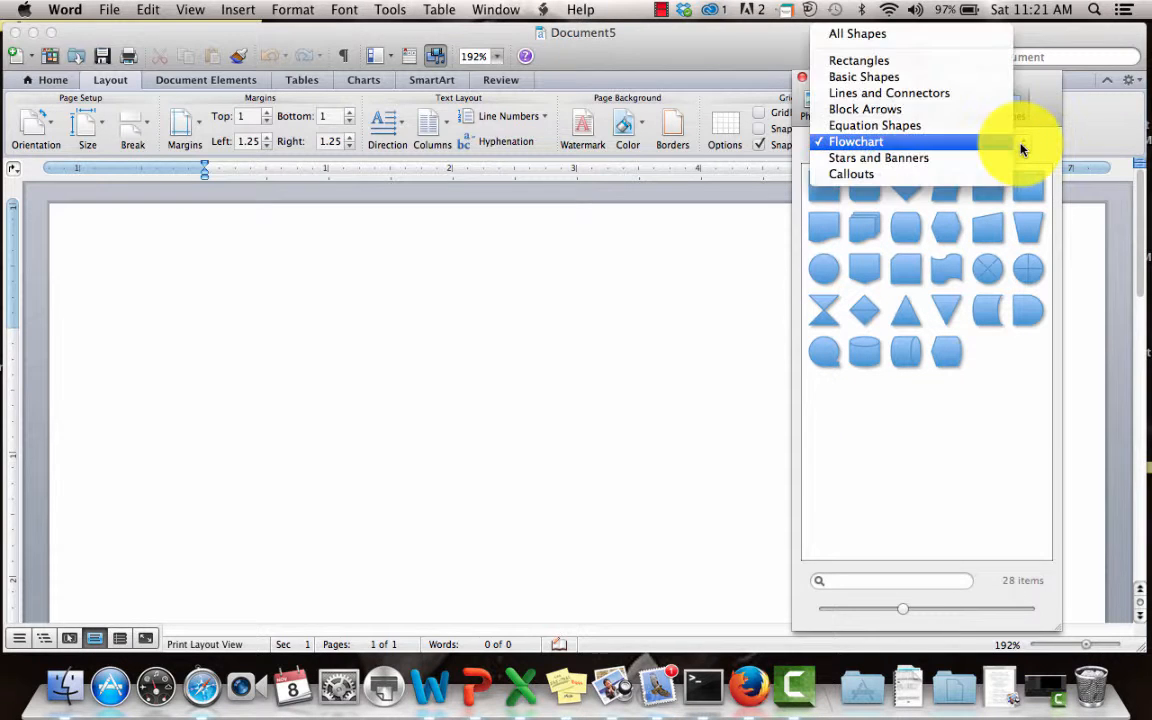
click(940, 41)
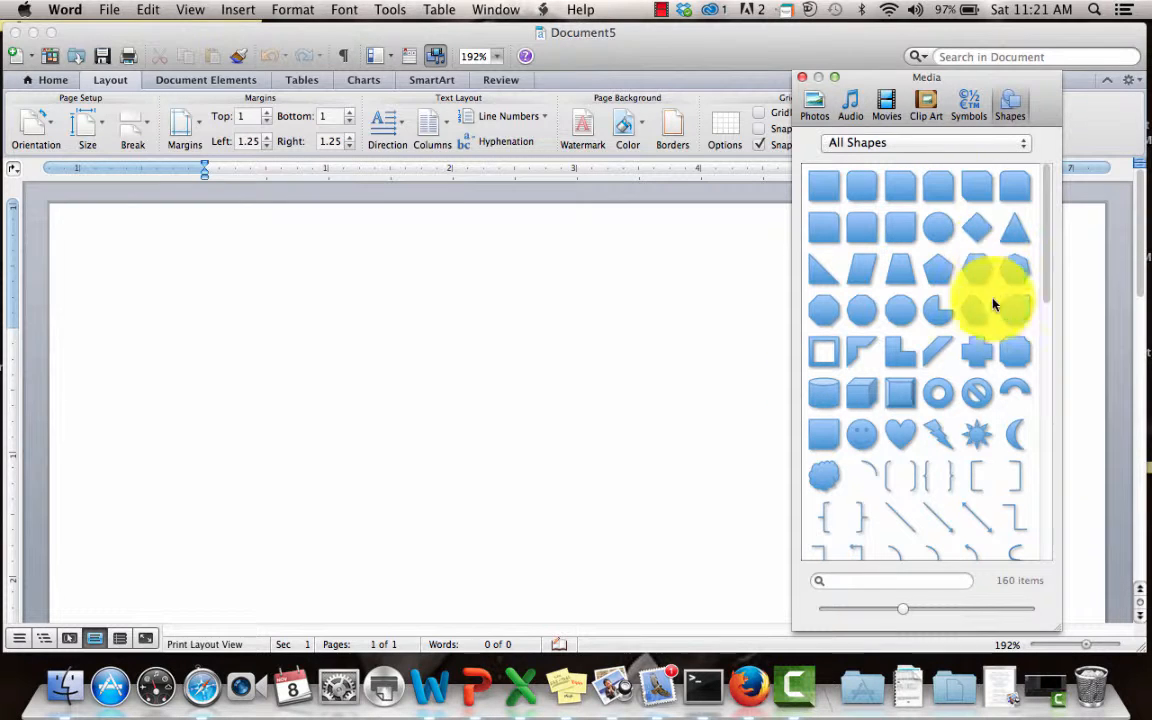
click(988, 146)
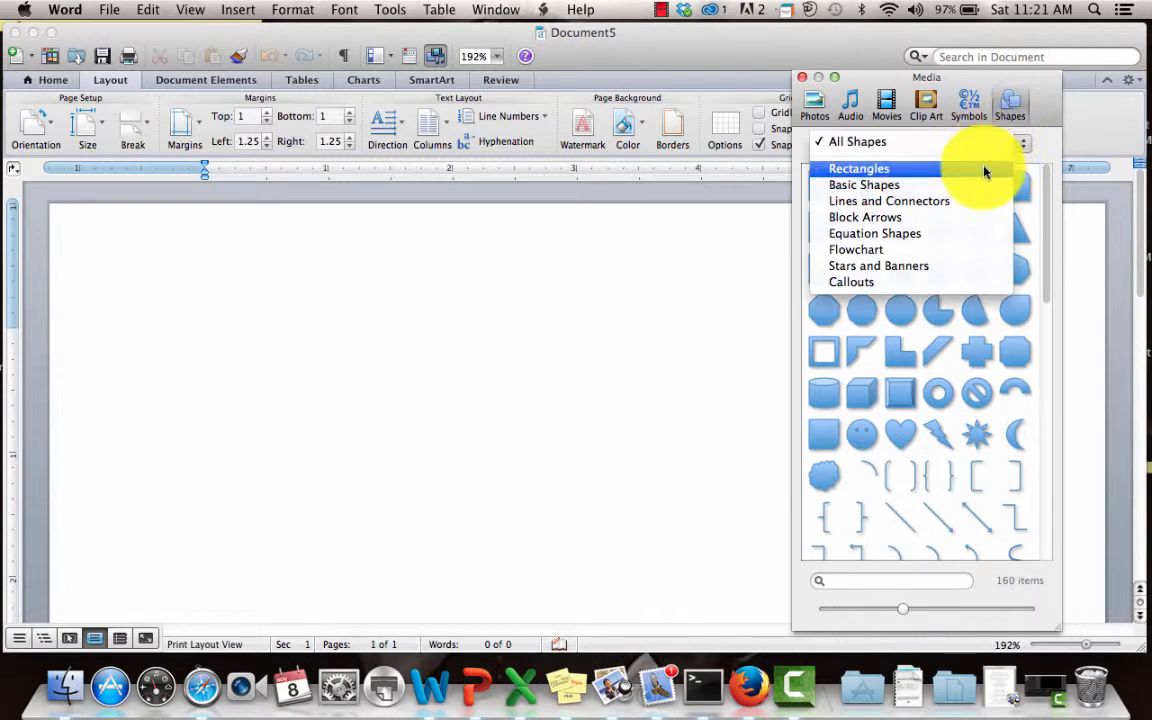
click(937, 252)
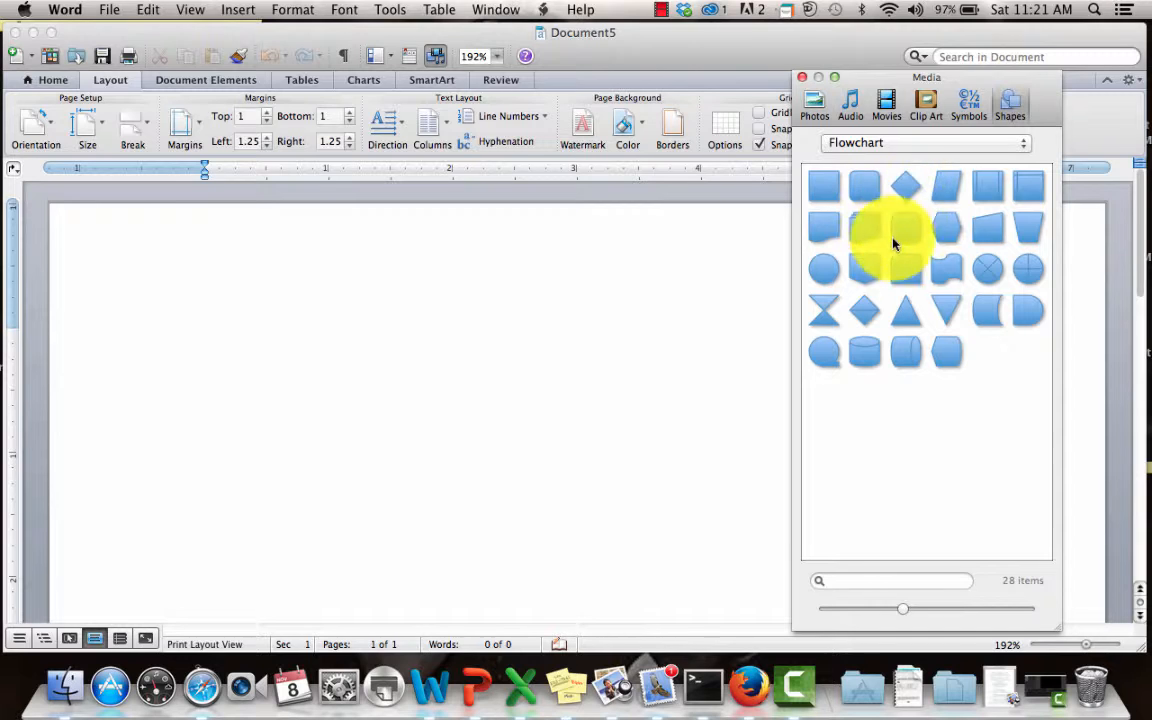
click(914, 235)
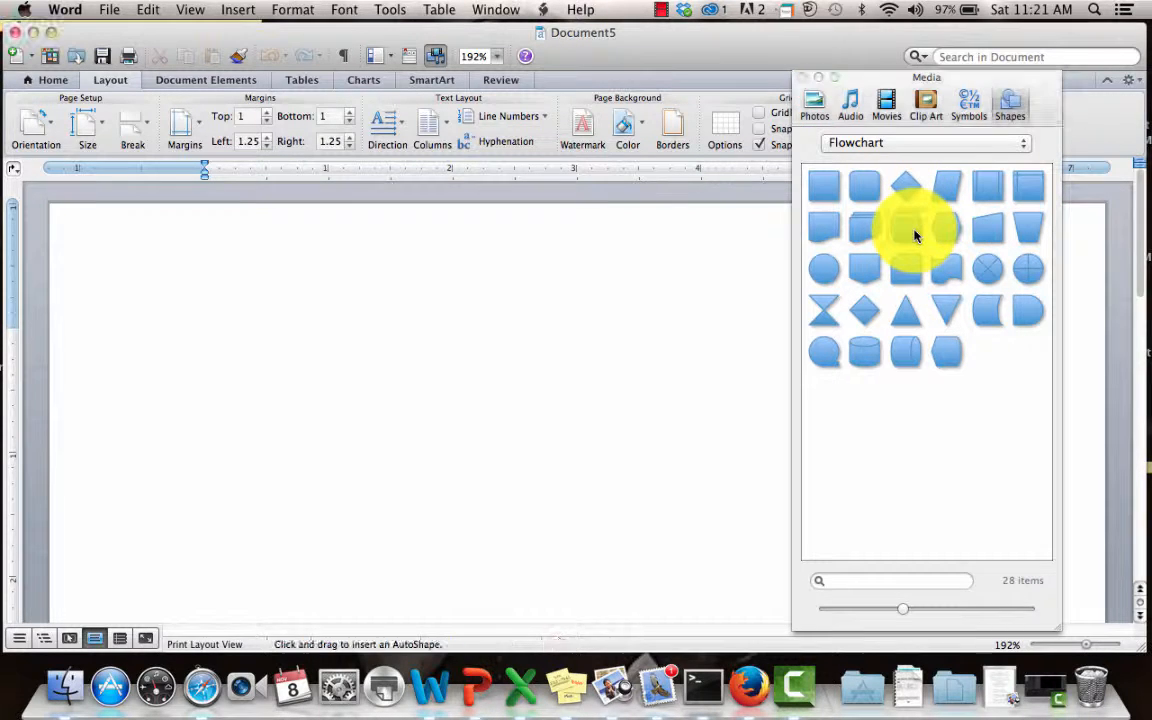
drag(220, 328, 347, 373)
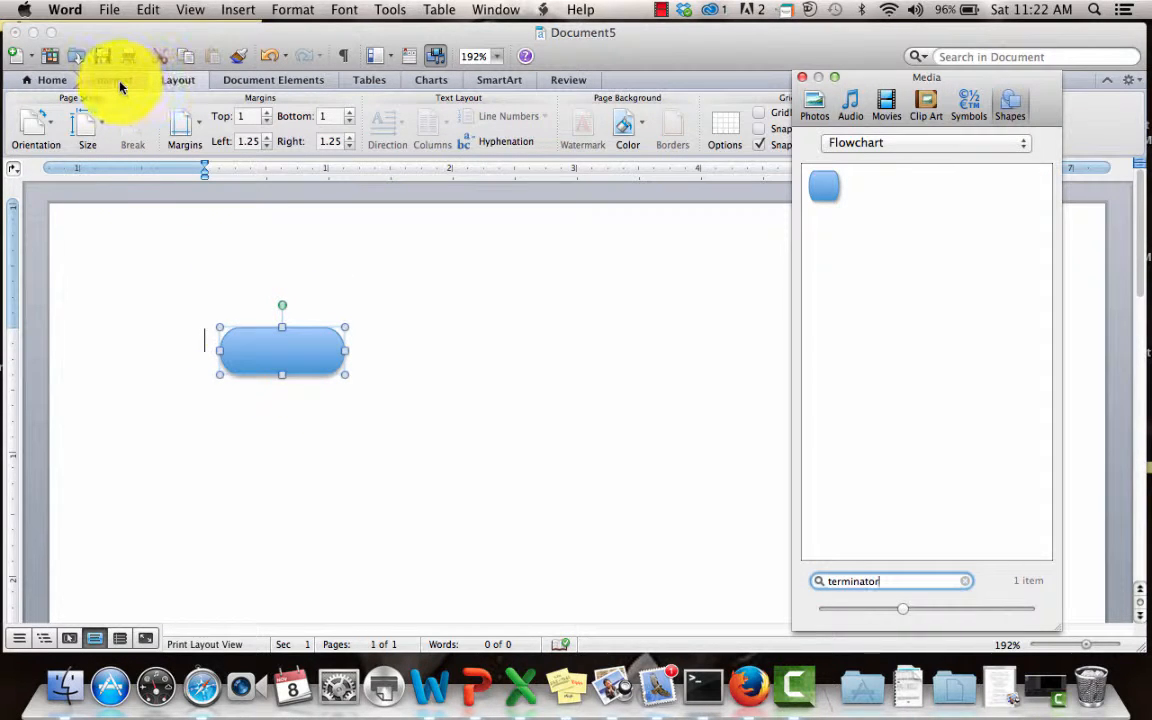
Apply the shape style with a black outline and white fill to the terminator.
click(116, 81)
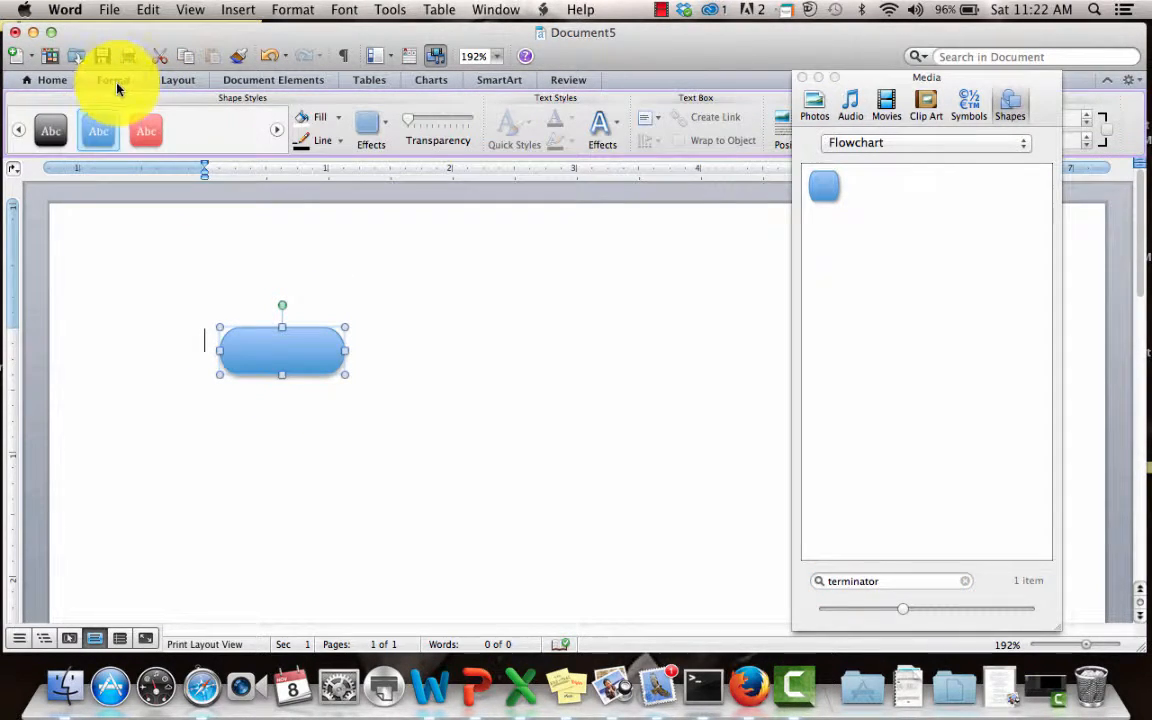
click(20, 133)
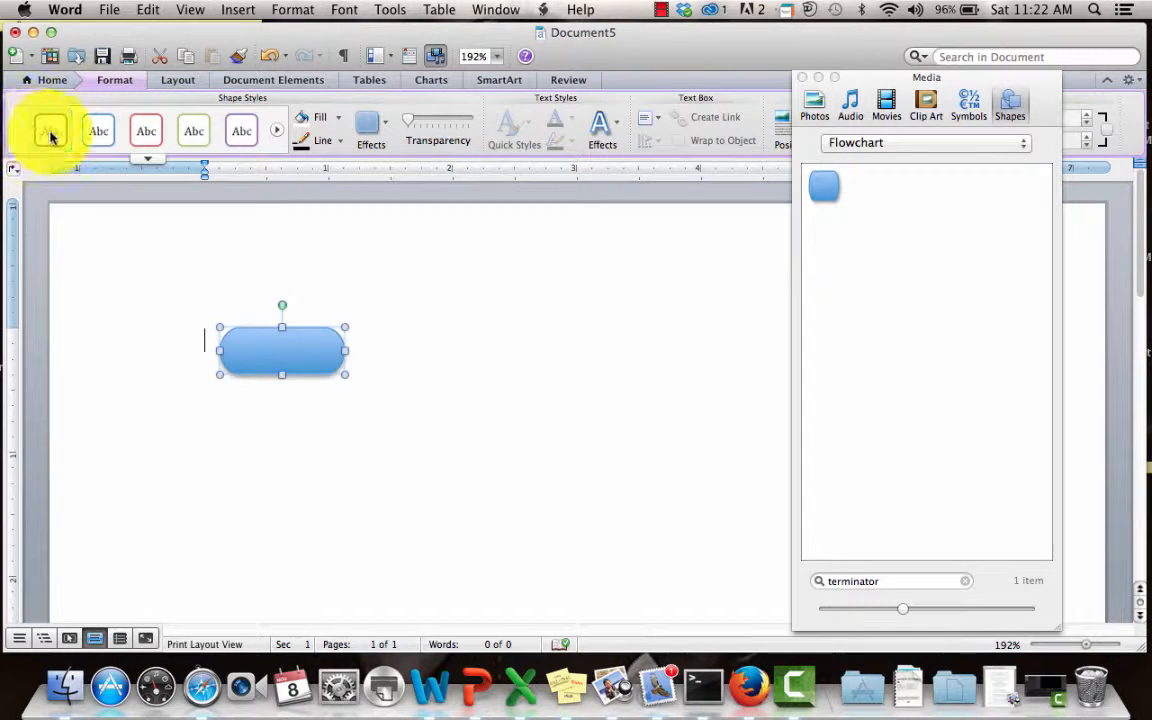
click(50, 131)
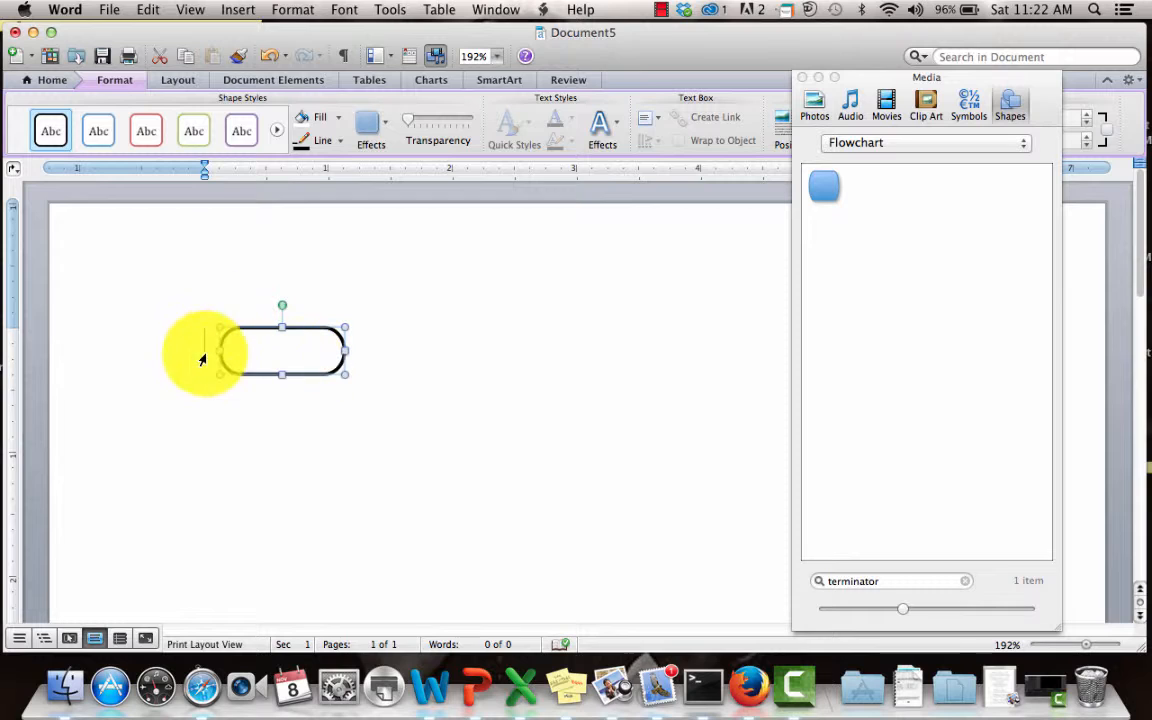
Try a light green fill on the terminator and change the fill back to white.
click(337, 117)
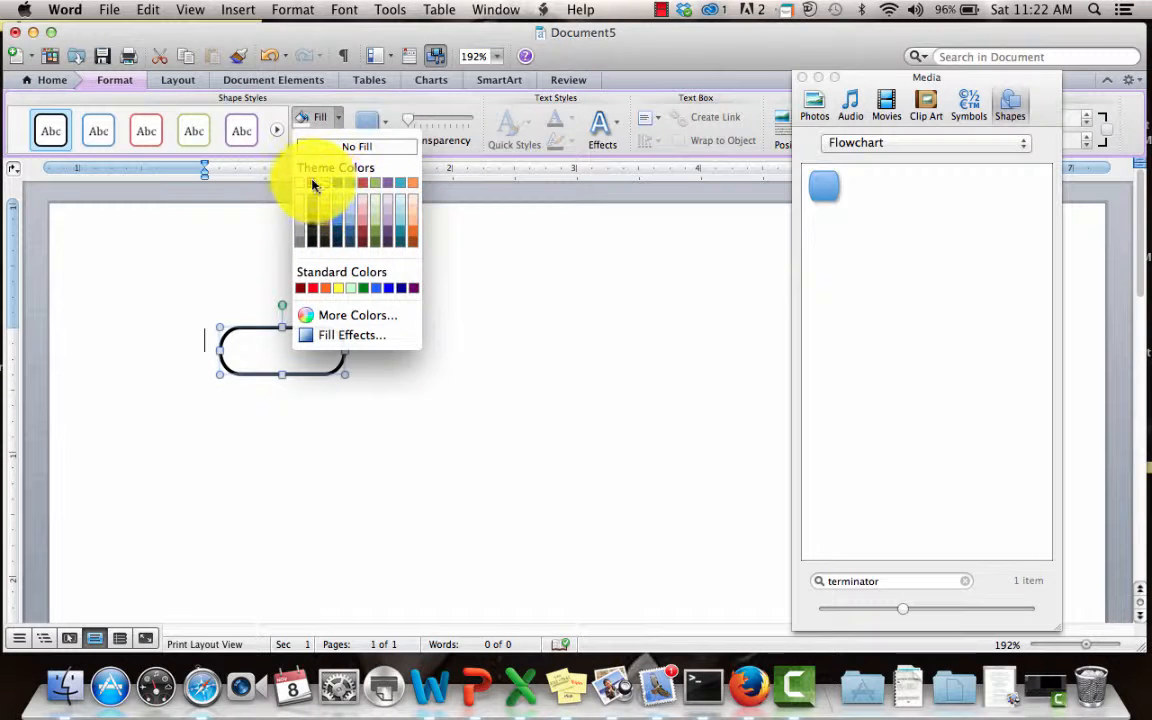
click(372, 205)
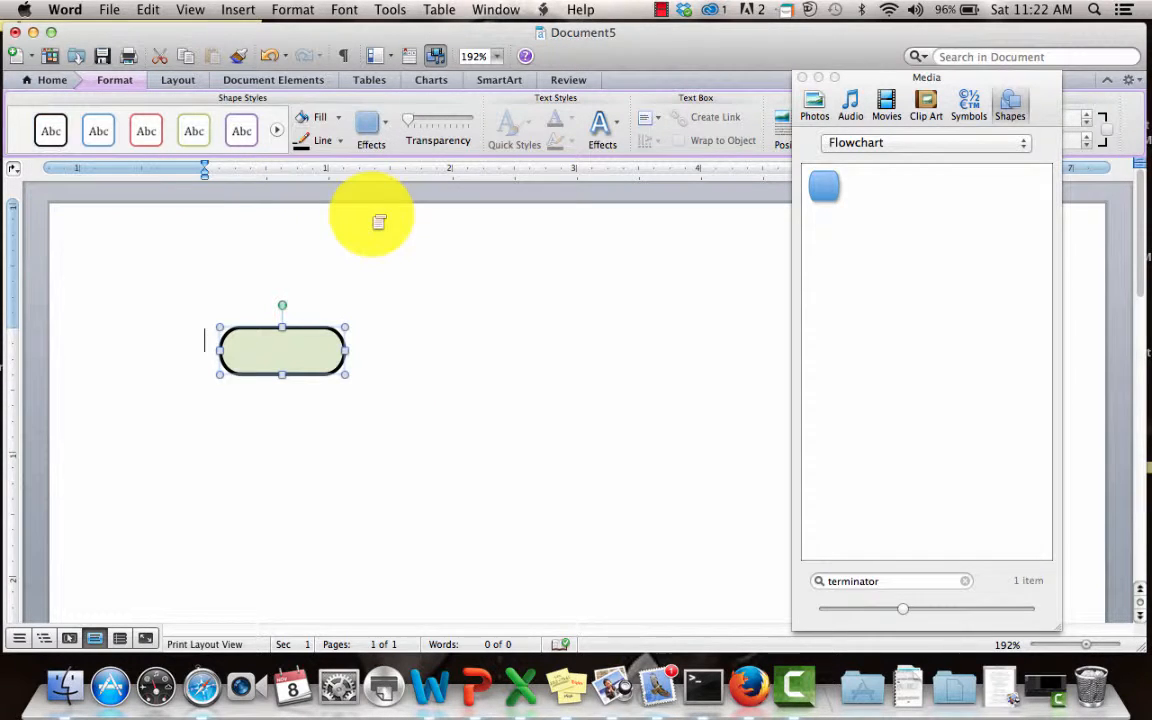
click(336, 118)
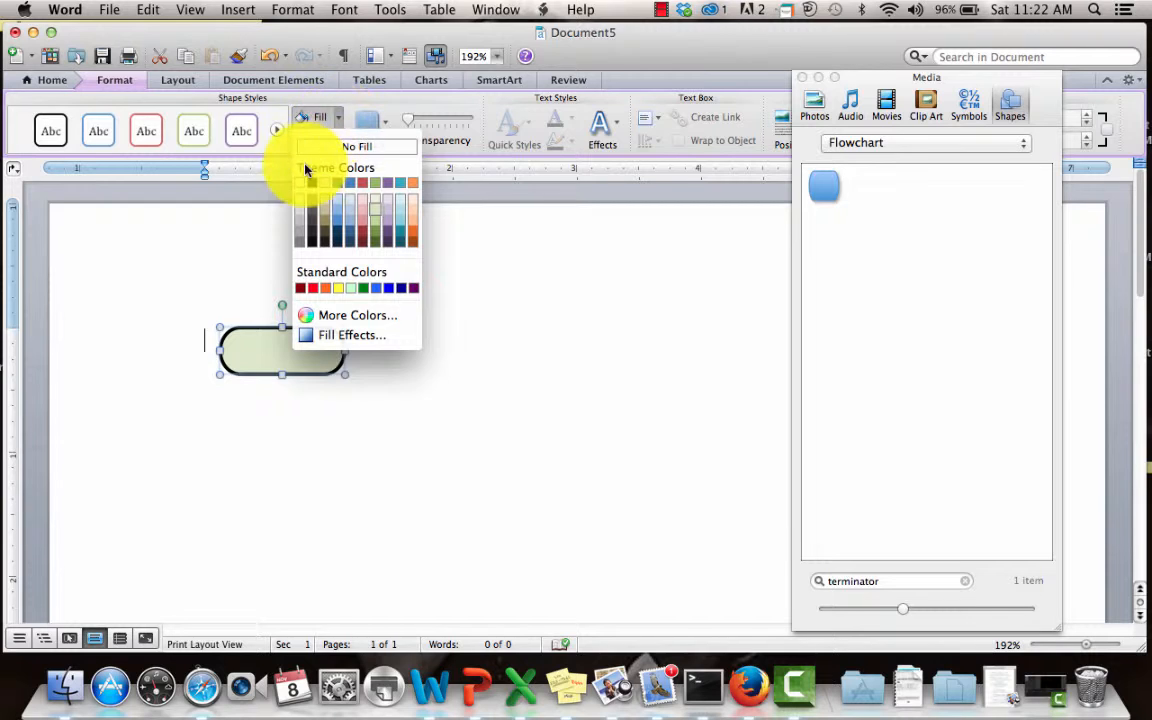
click(302, 183)
Try a light purple outline on the terminator and change the outline back to black.
click(340, 149)
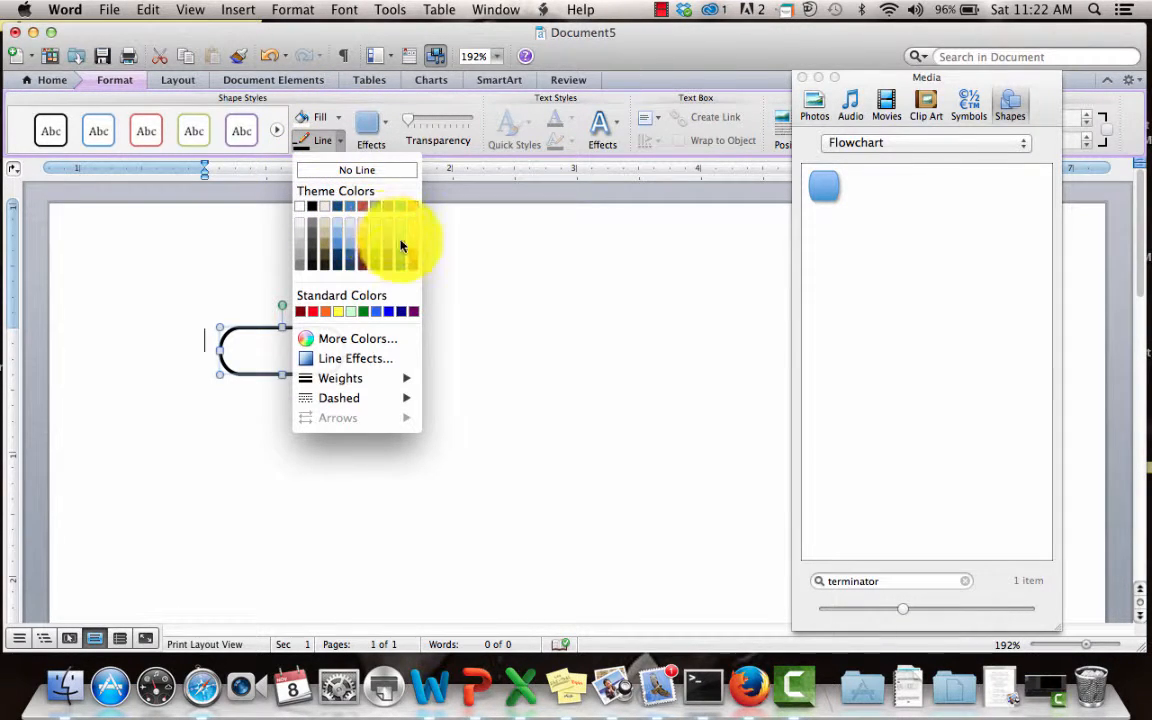
click(397, 279)
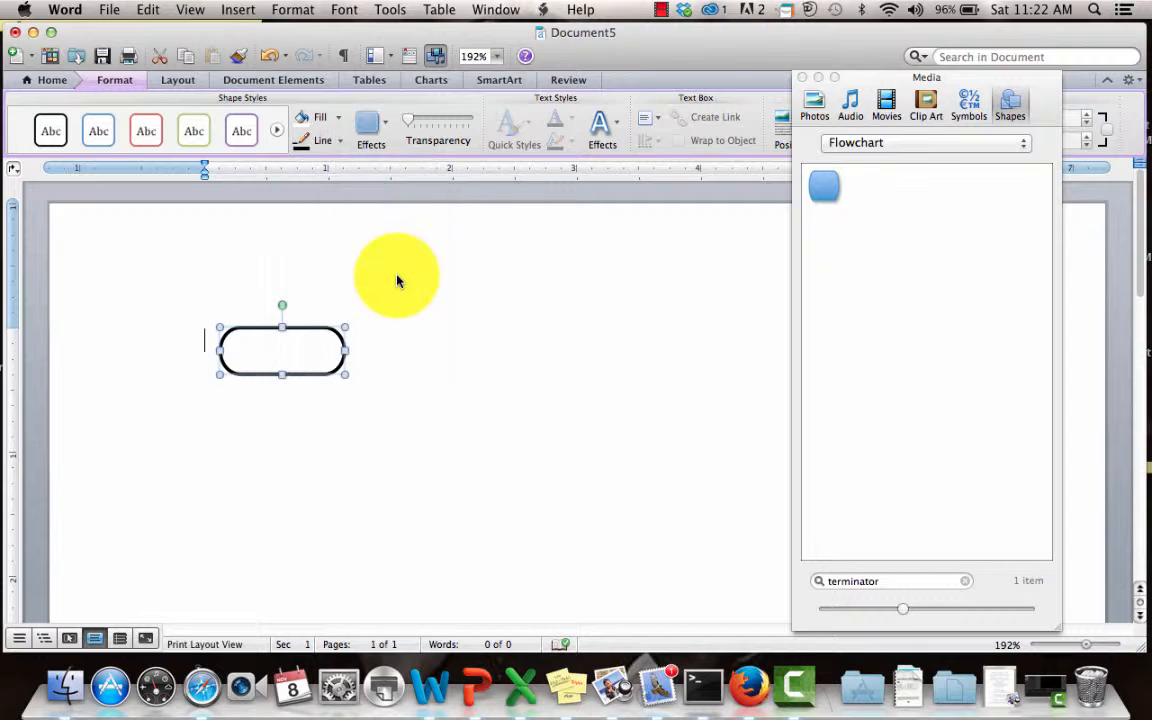
click(340, 149)
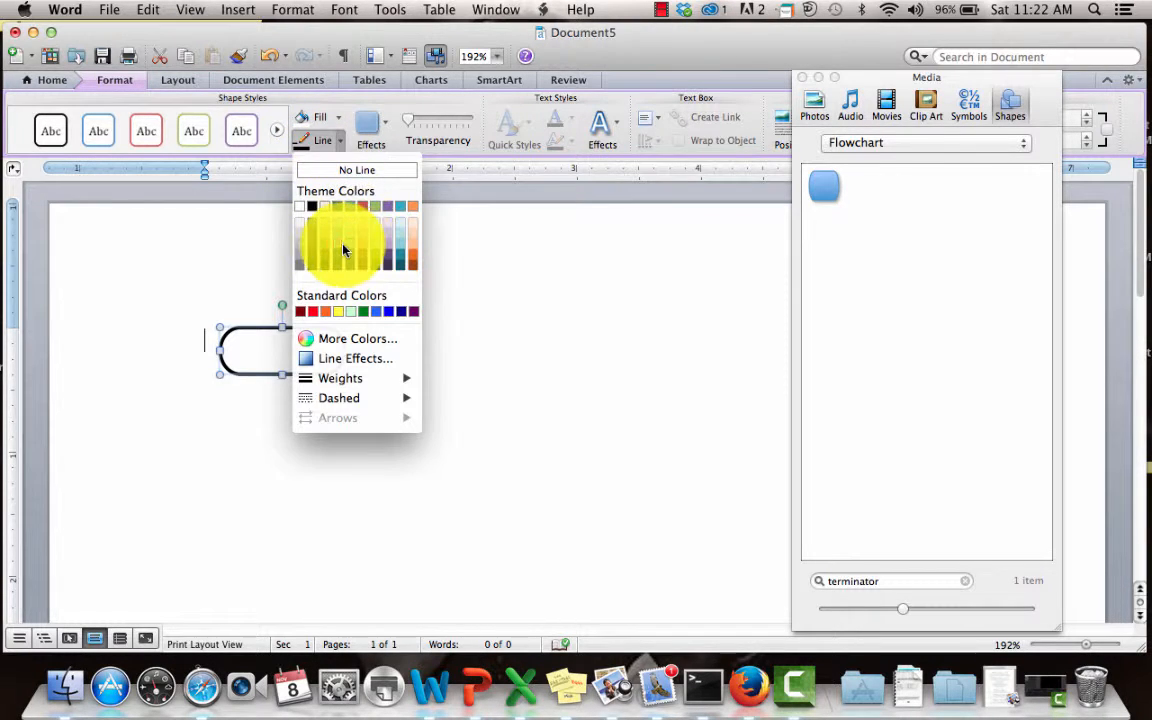
click(393, 248)
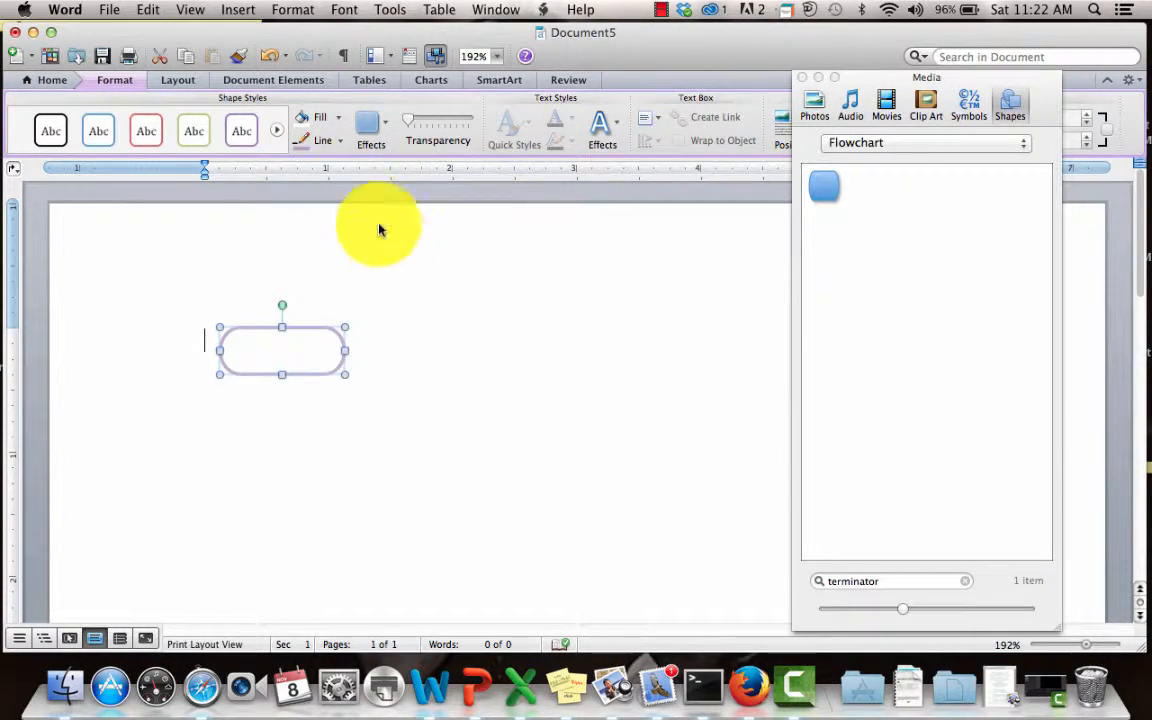
click(334, 143)
click(311, 204)
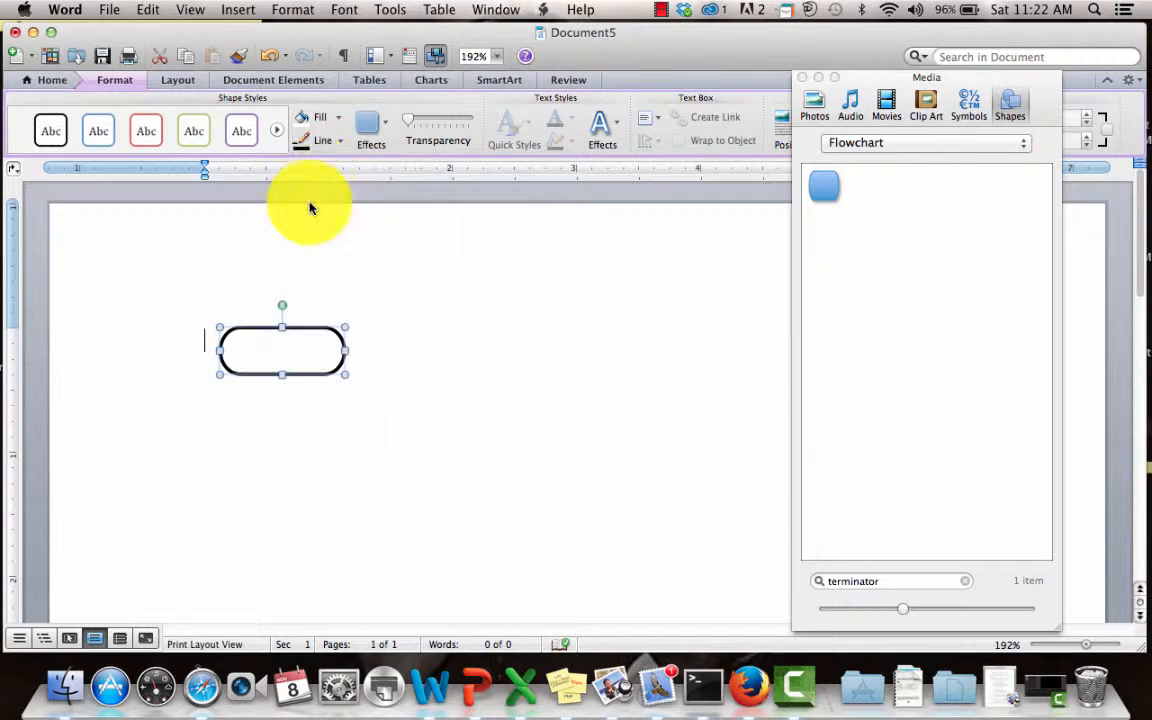
Examine the terminator's line options and the available shape effects, including shadow and 3-D rotation.
click(338, 142)
mouse_move(358, 384)
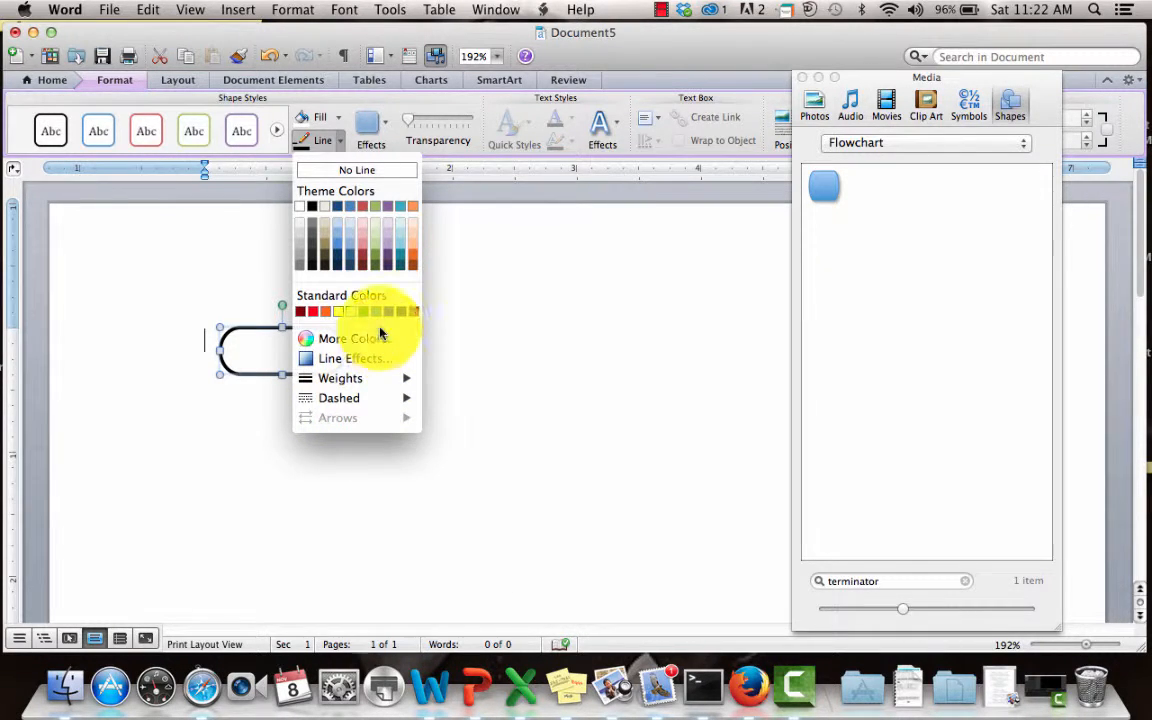
click(388, 136)
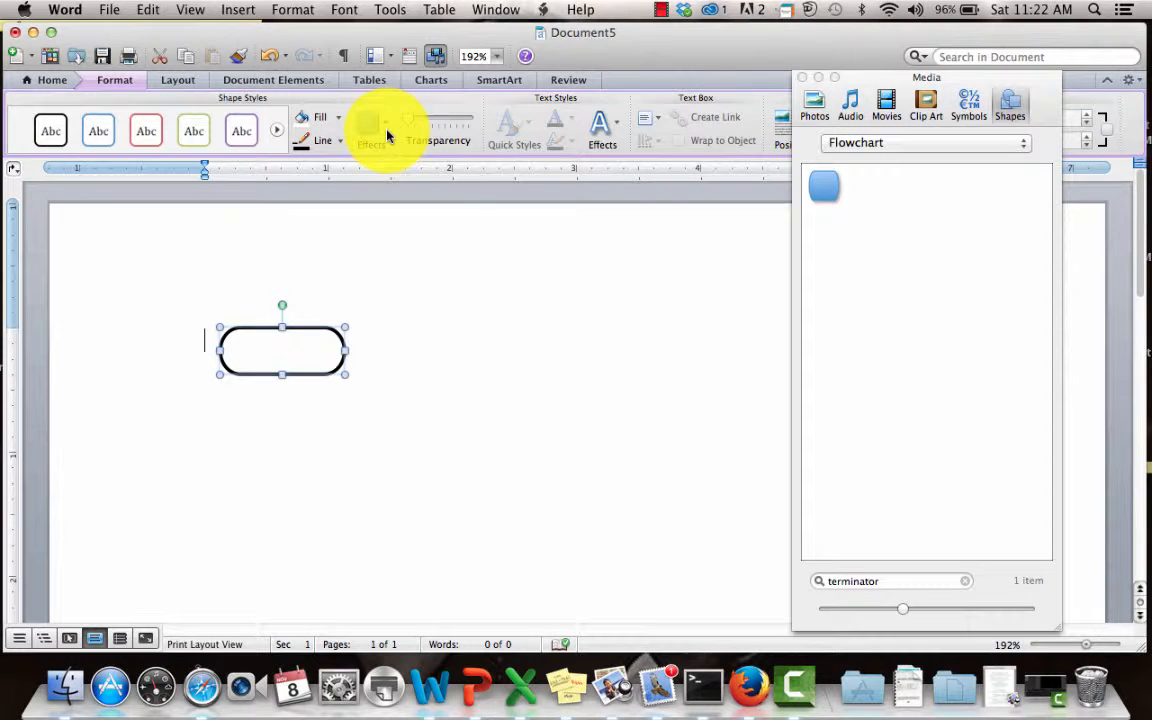
click(384, 127)
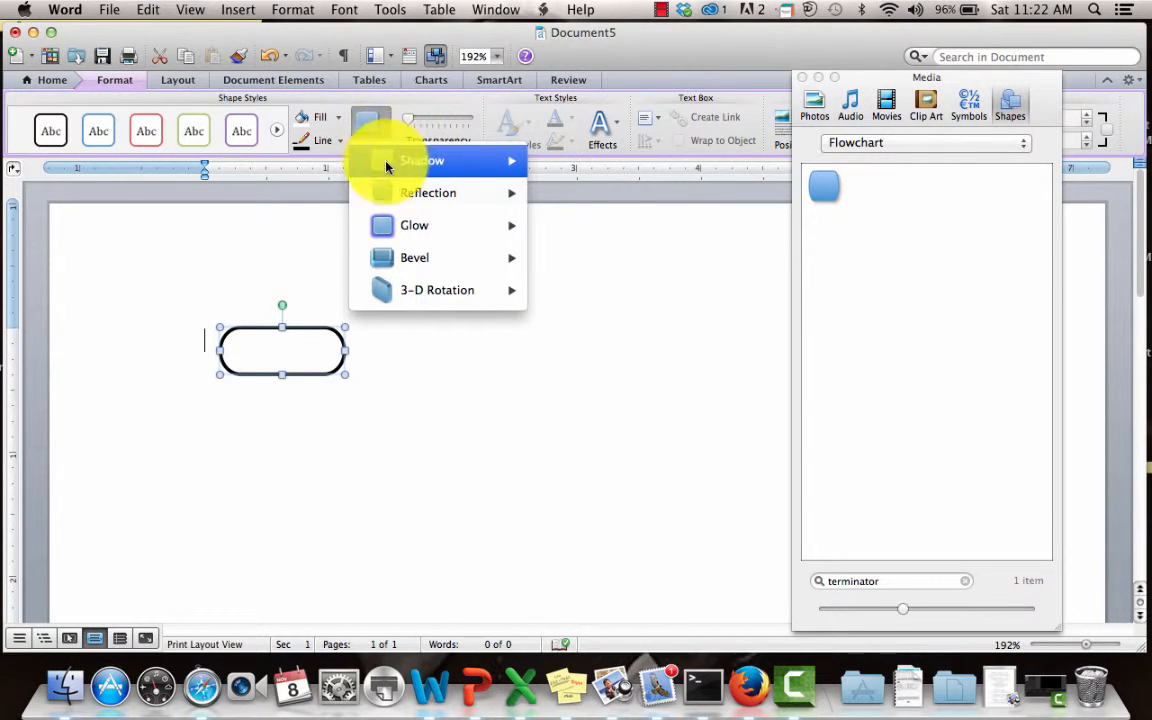
mouse_move(427, 283)
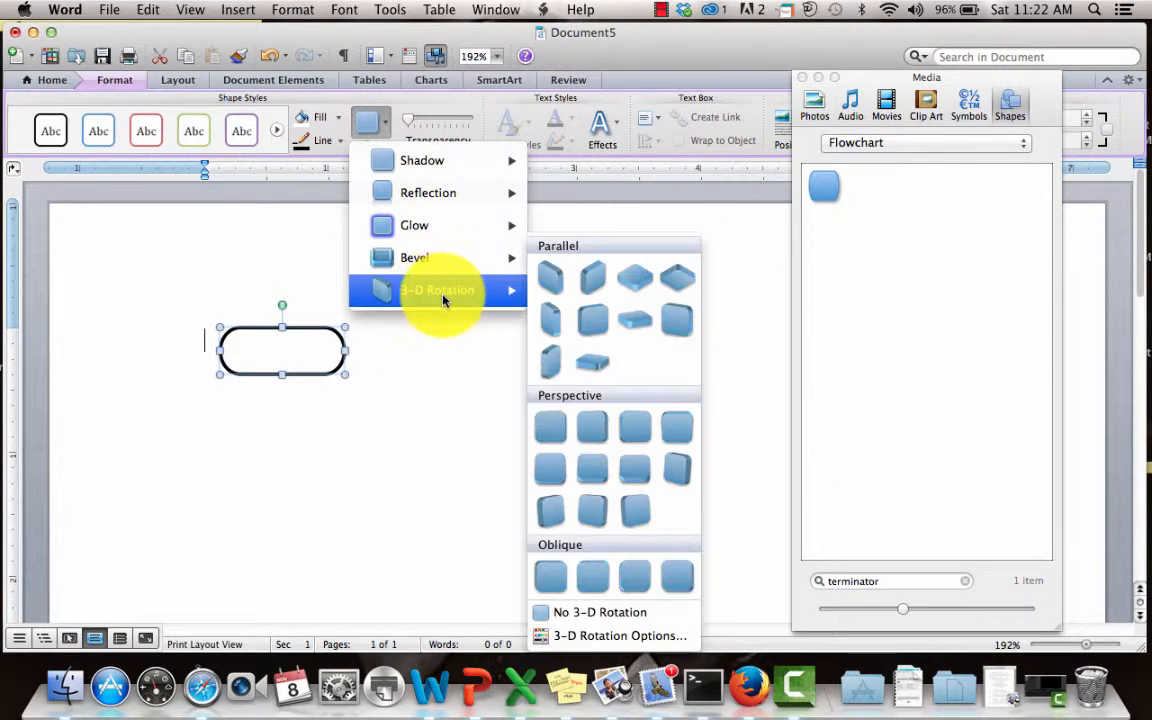
mouse_move(424, 205)
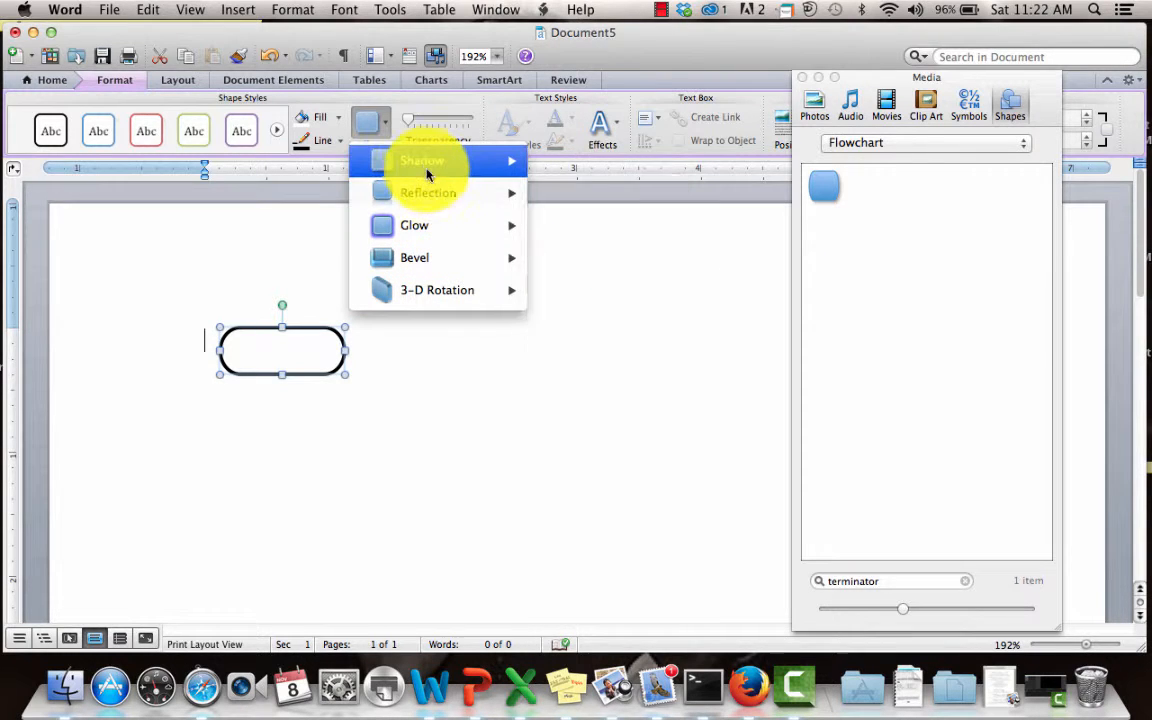
mouse_move(424, 170)
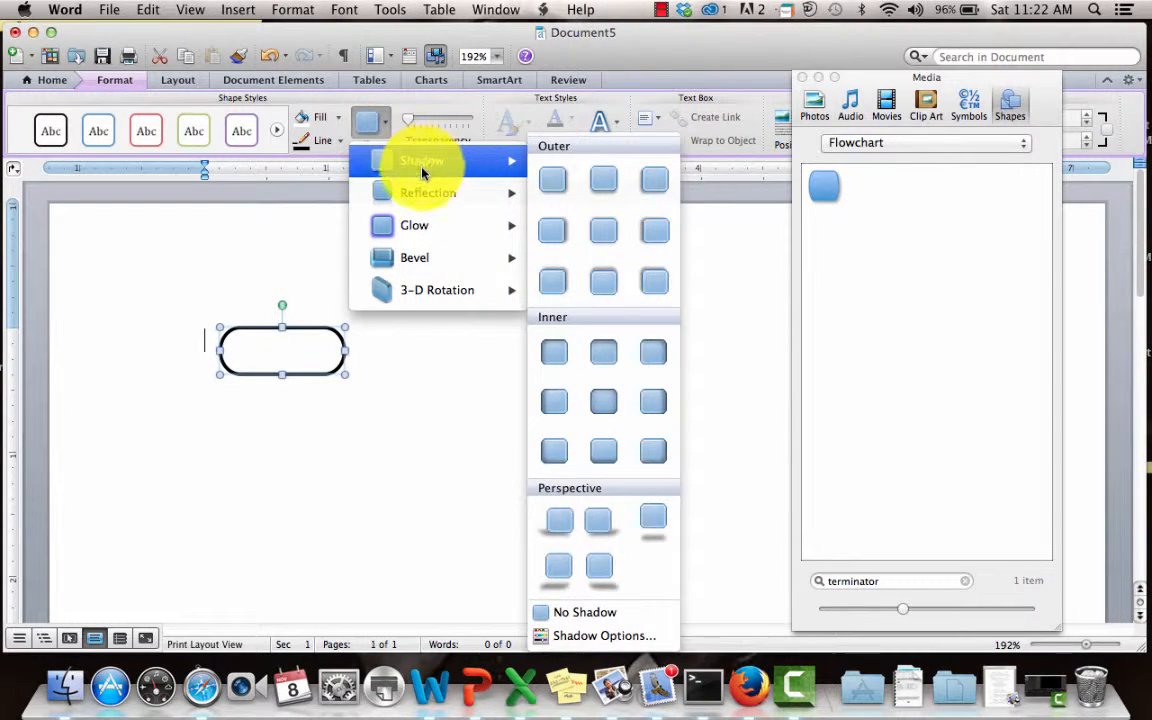
mouse_move(413, 236)
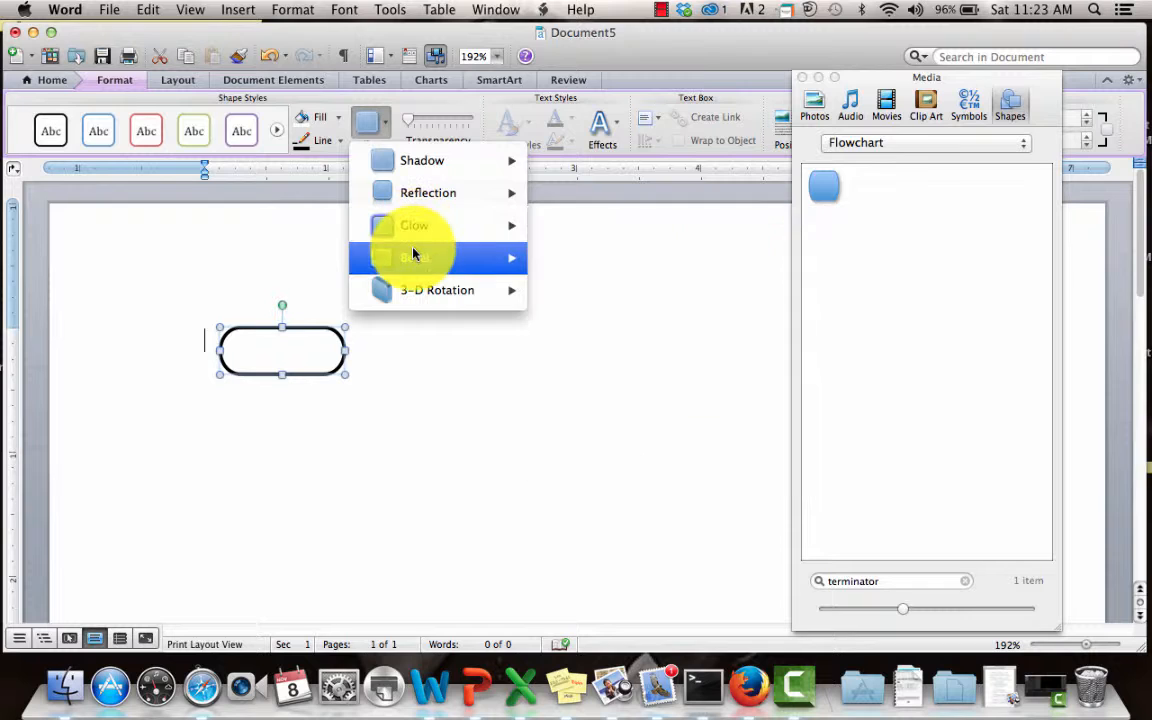
click(385, 130)
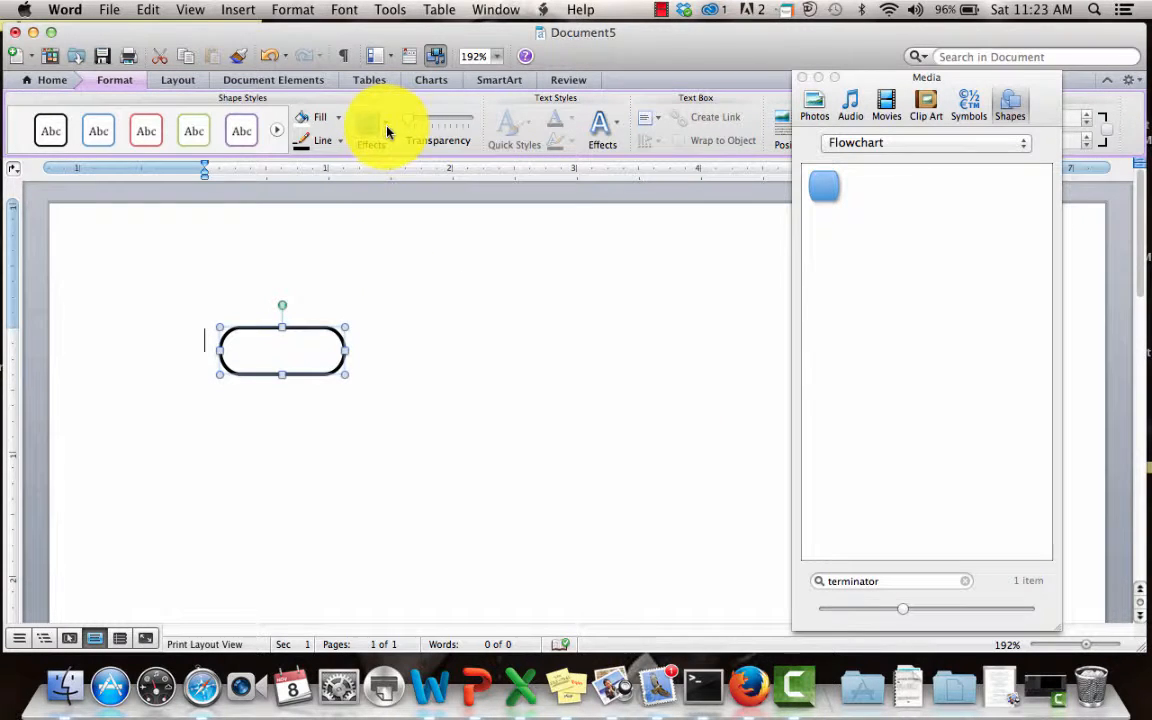
Clear the shape search, show all shapes, and draw a vertical arrow about 0.5 inch long down from the terminator's bottom centre.
click(870, 143)
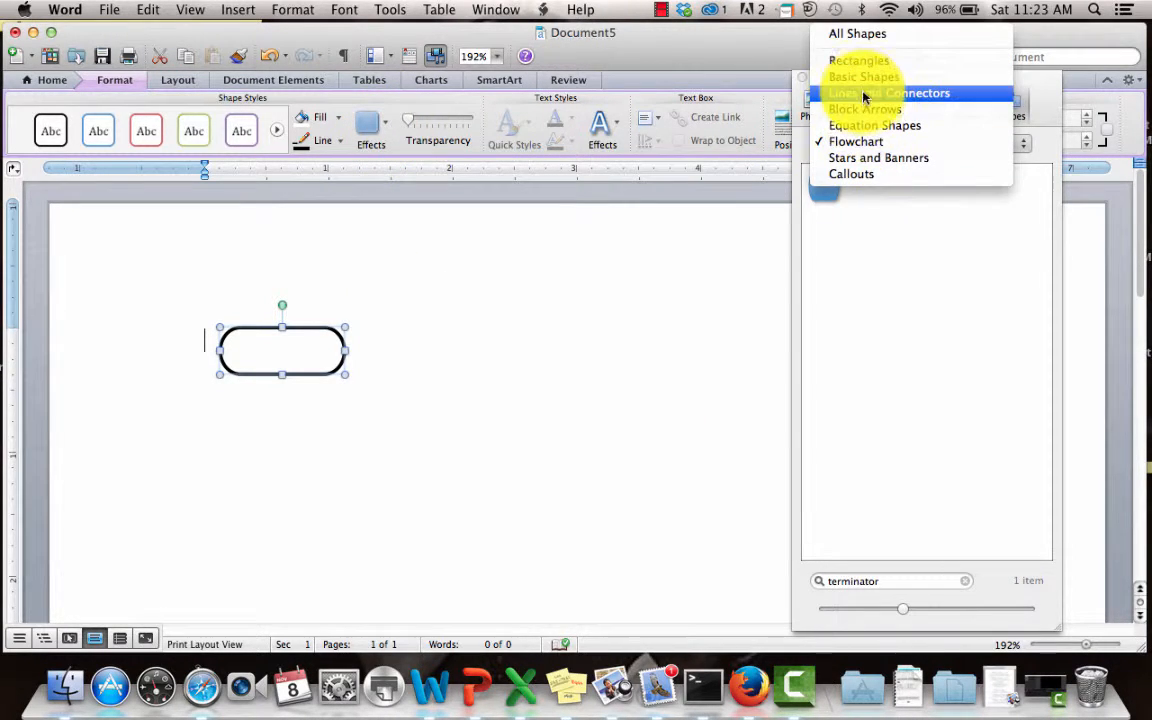
click(856, 36)
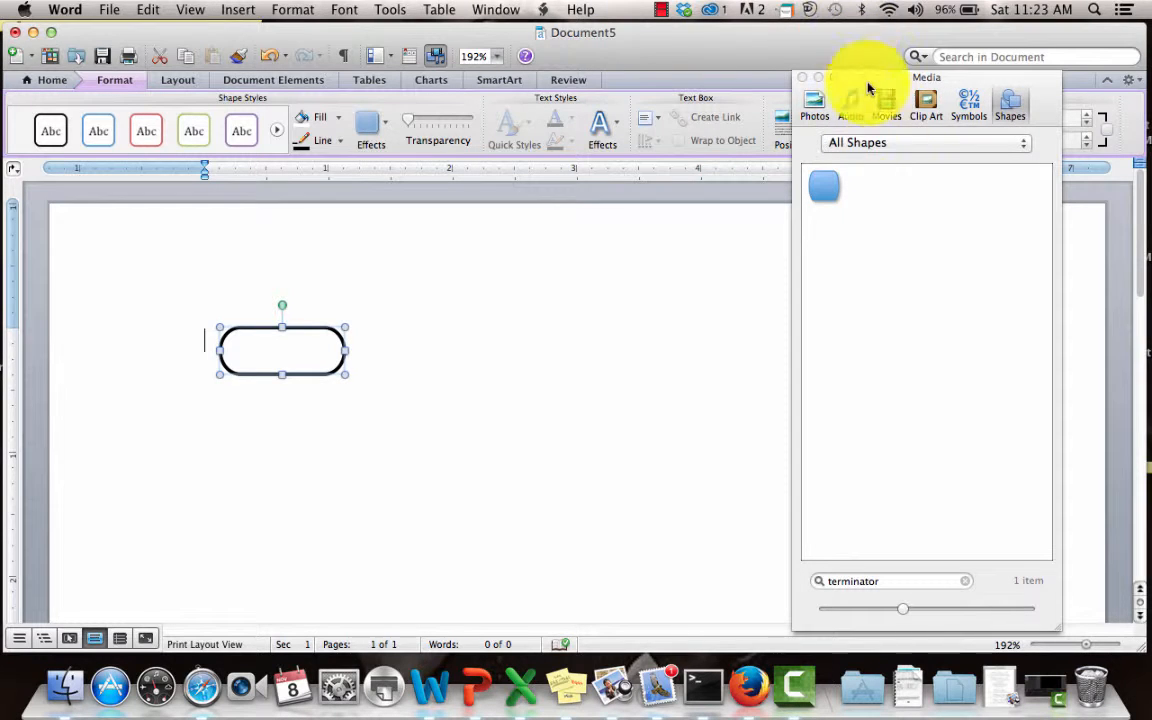
drag(900, 579, 779, 586)
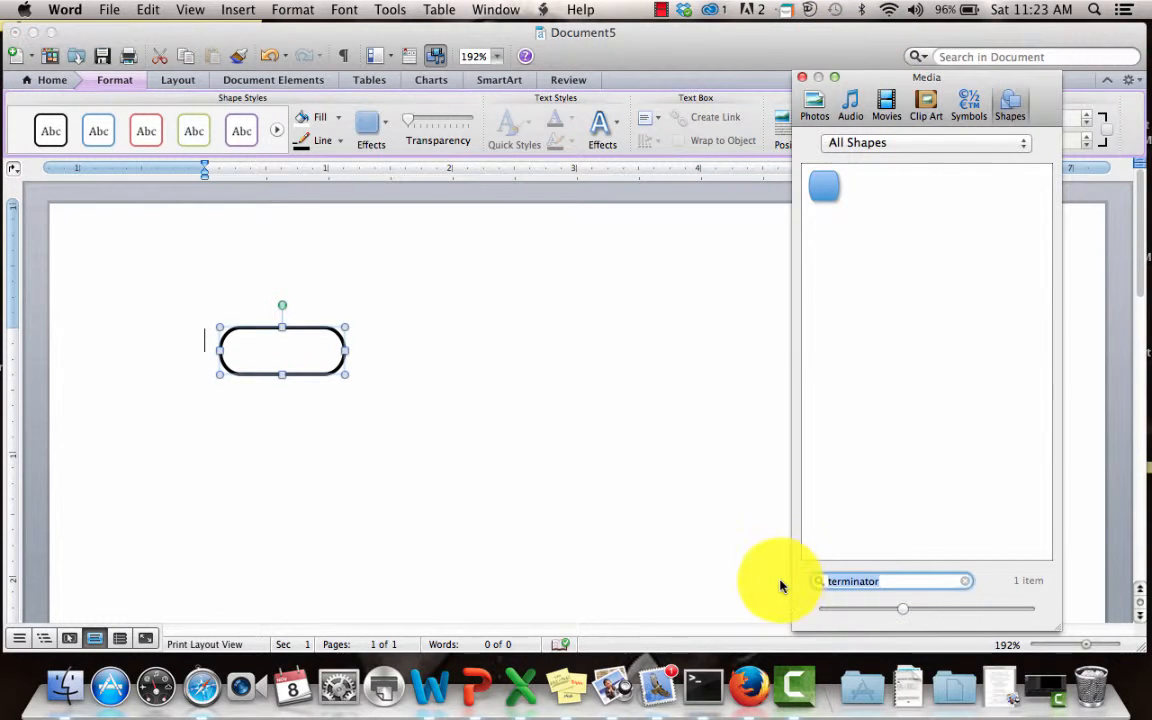
key(BackSpace)
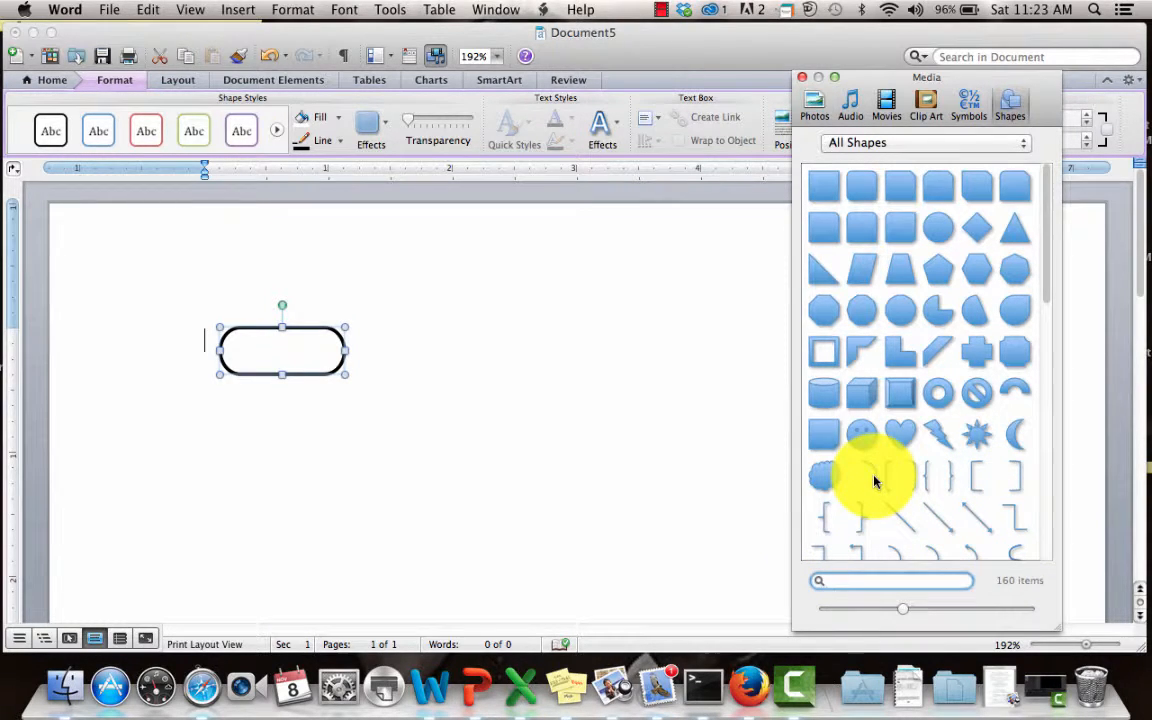
click(938, 520)
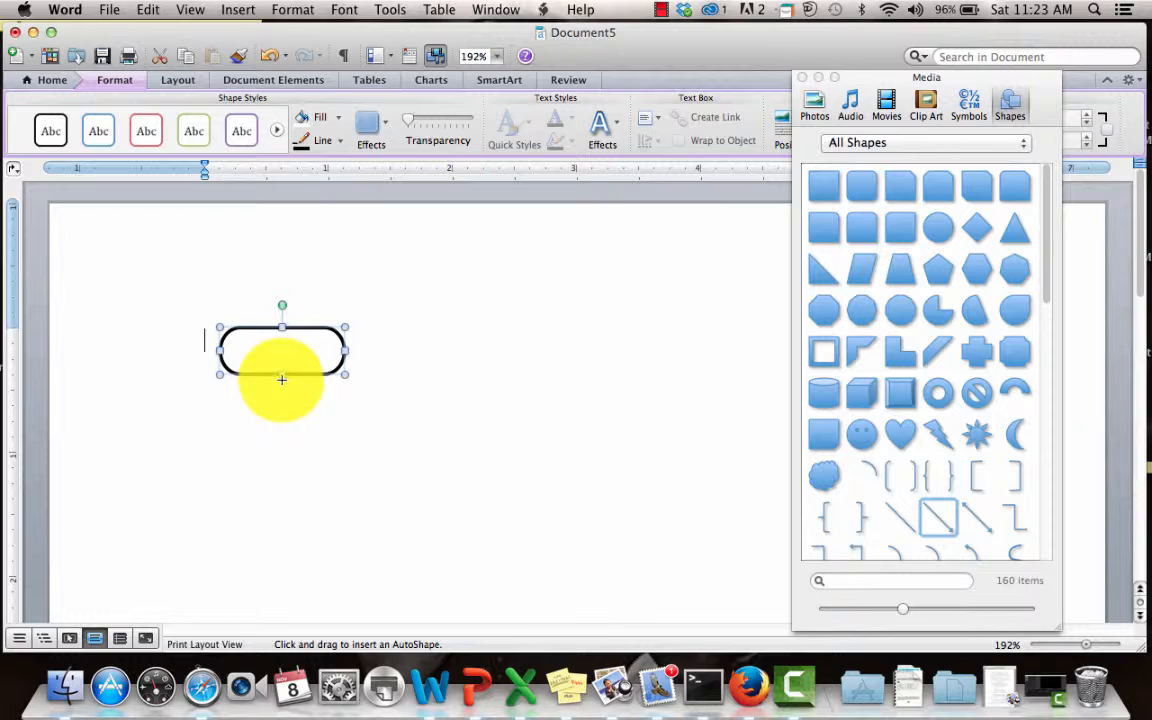
drag(282, 378, 282, 429)
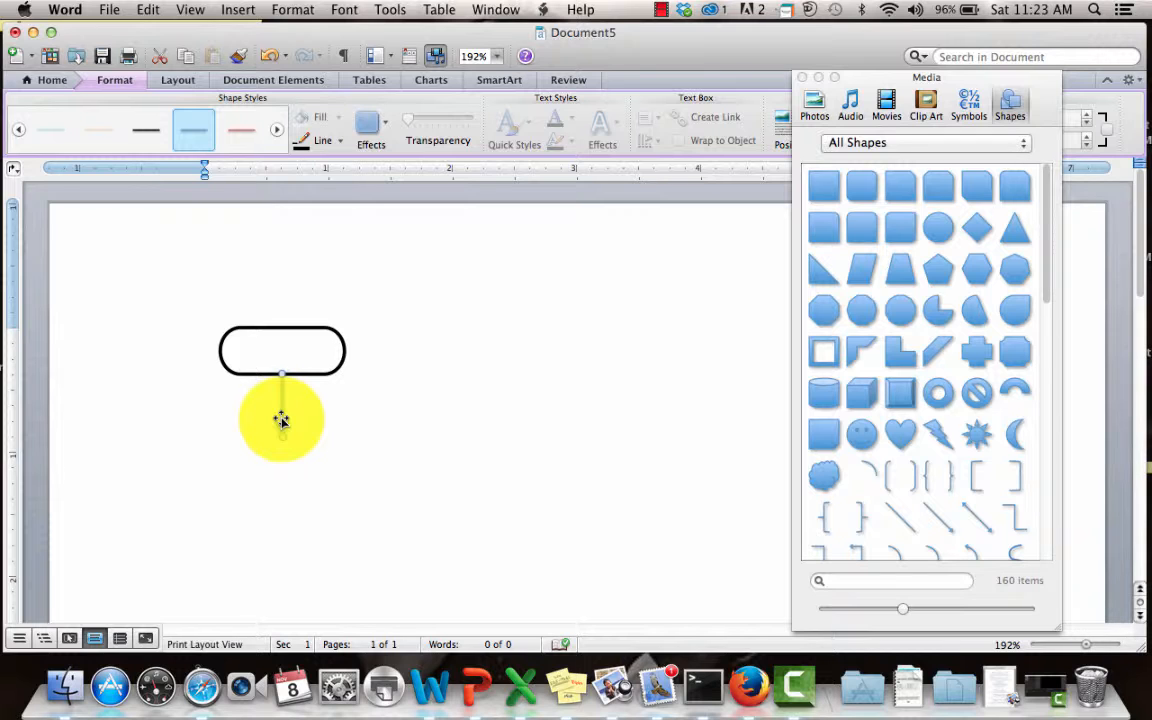
Set the line colour of the arrow below the terminator to solid black.
right_click(282, 425)
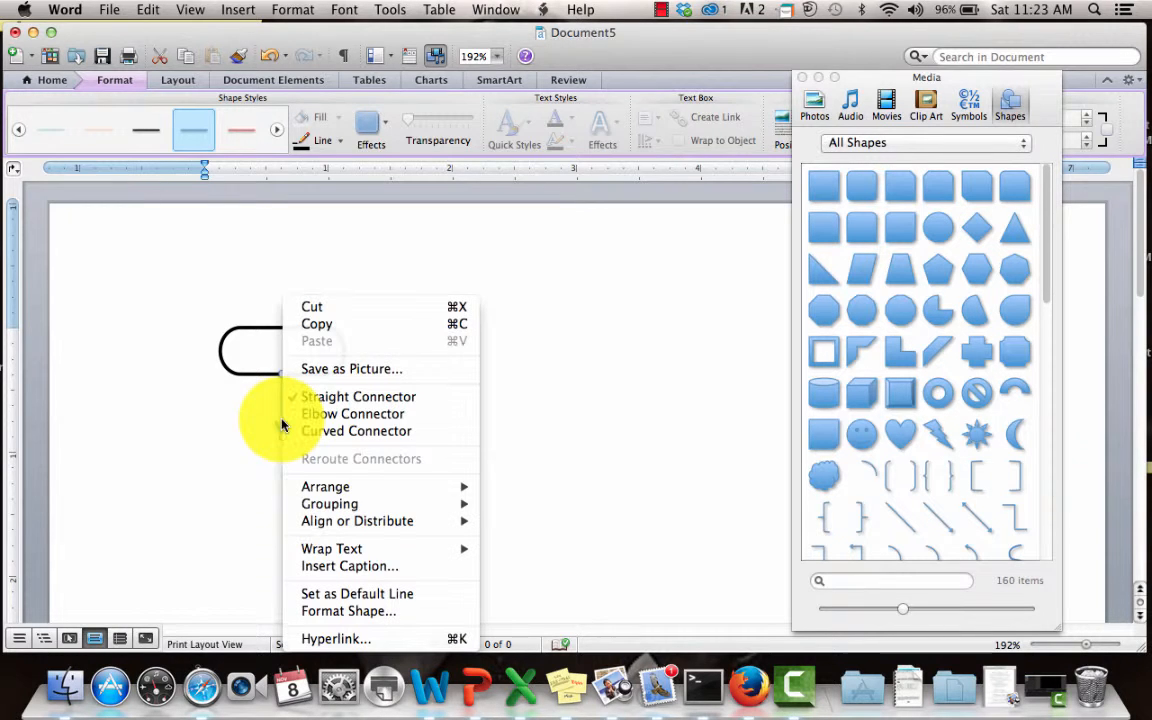
click(339, 612)
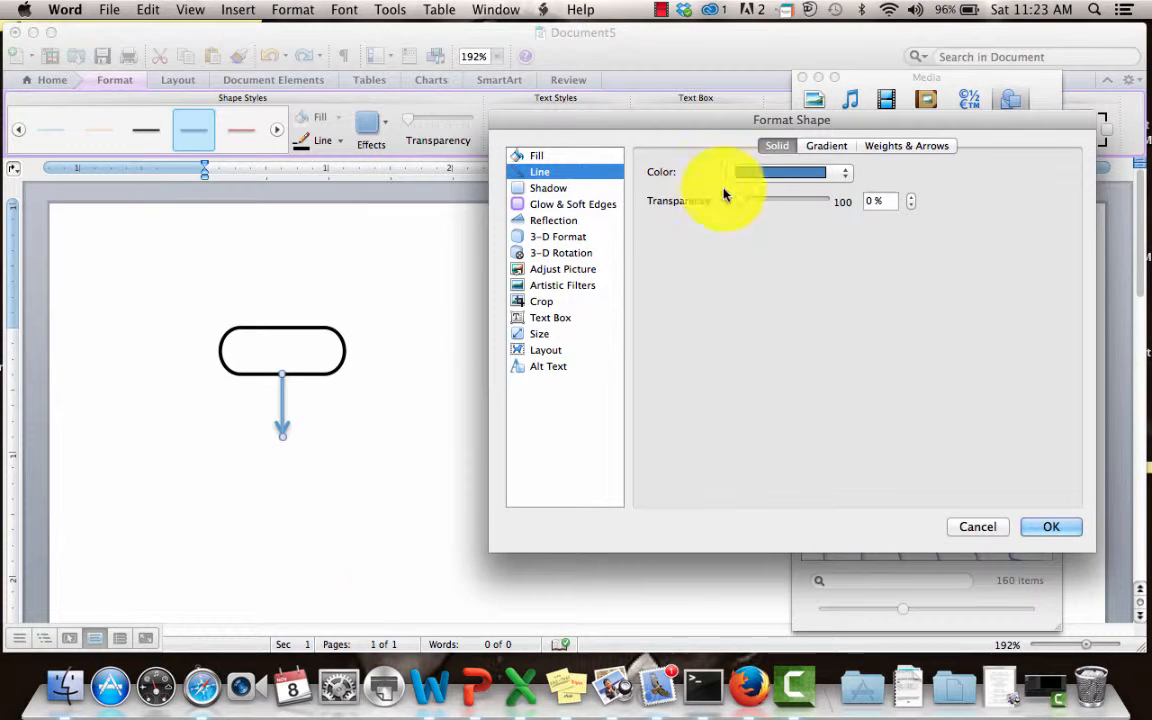
click(846, 173)
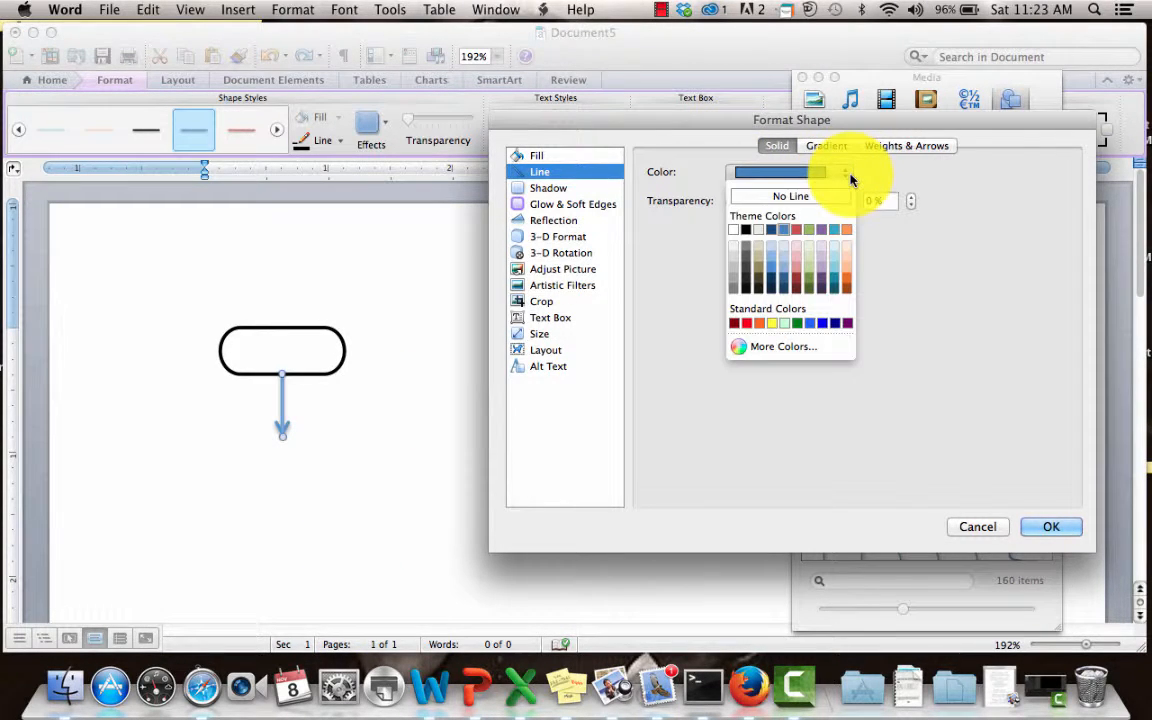
click(745, 231)
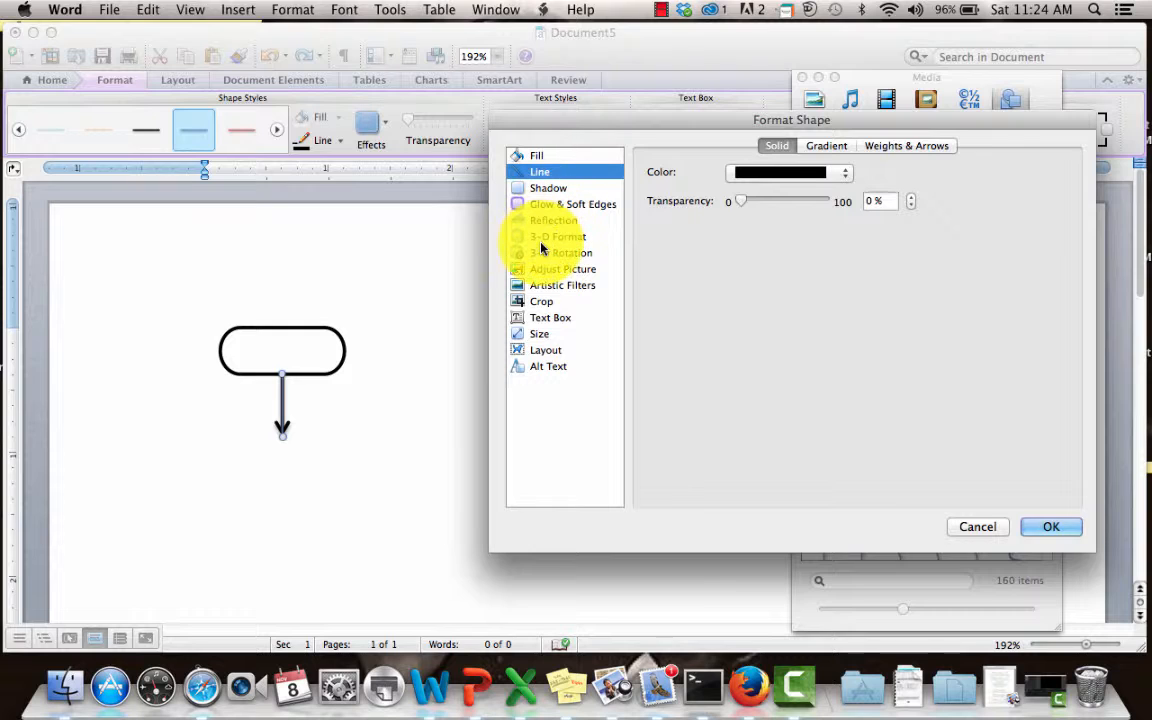
click(1050, 527)
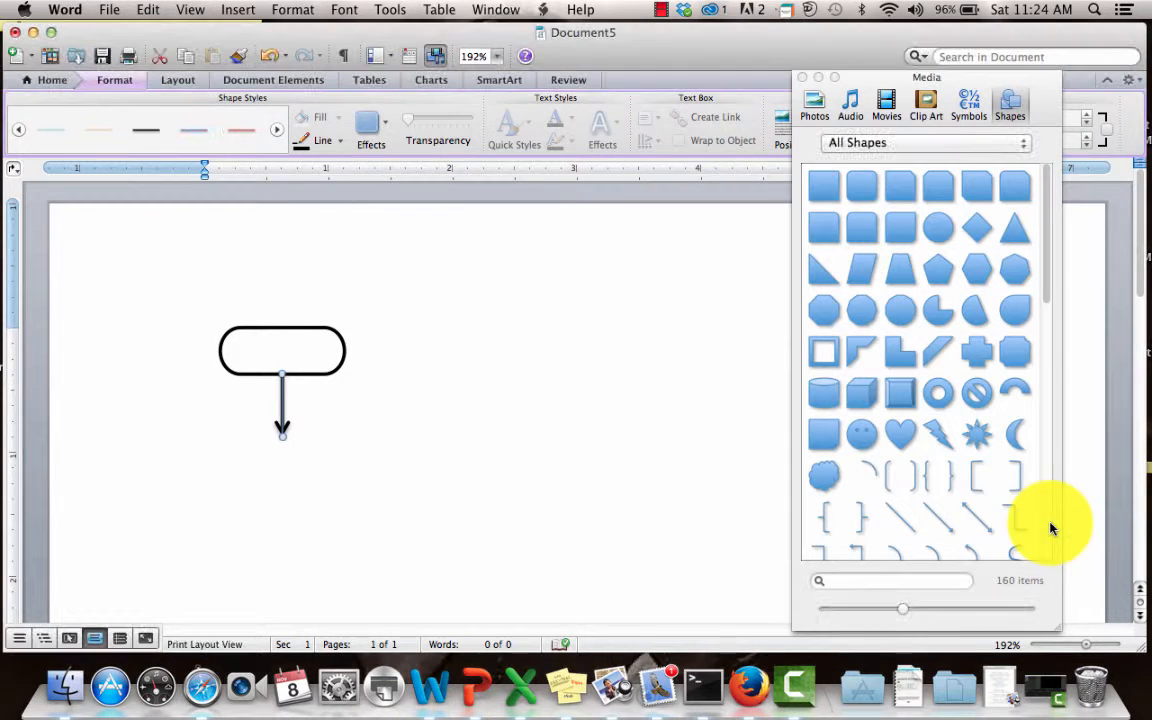
Draw a second flowchart terminator about 1.1 inches wide and 0.4 inch tall below the arrow, and move it under the arrowhead.
click(913, 140)
click(887, 255)
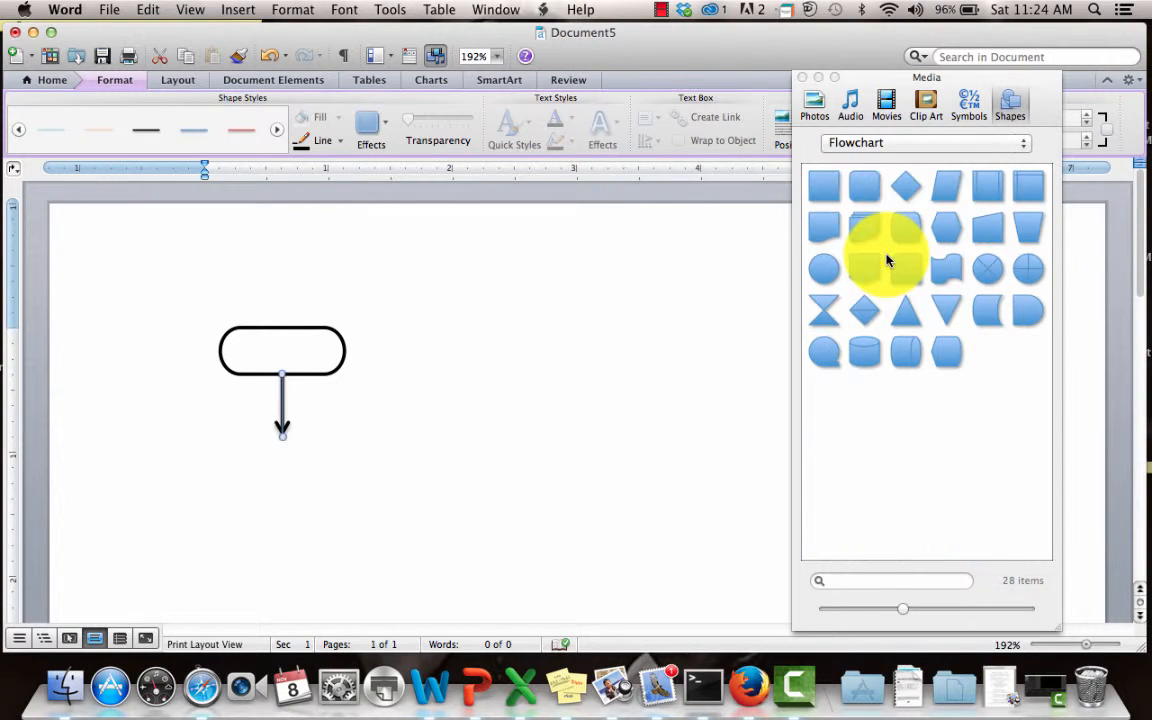
click(899, 230)
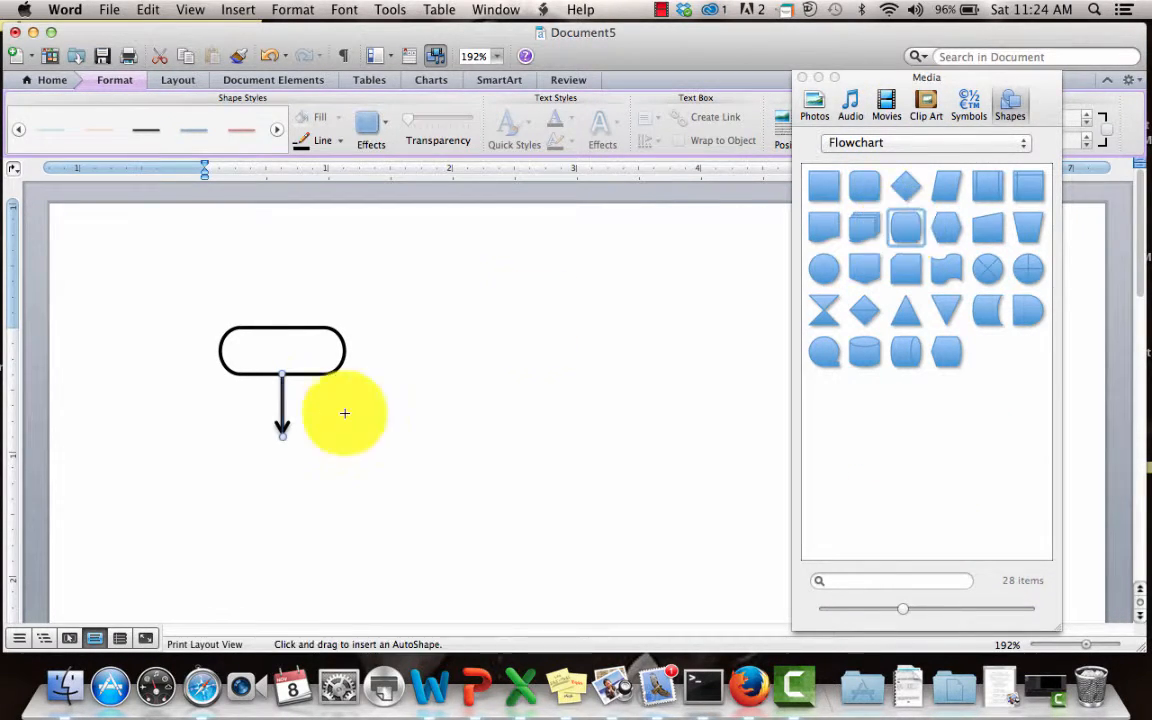
drag(212, 443, 347, 482)
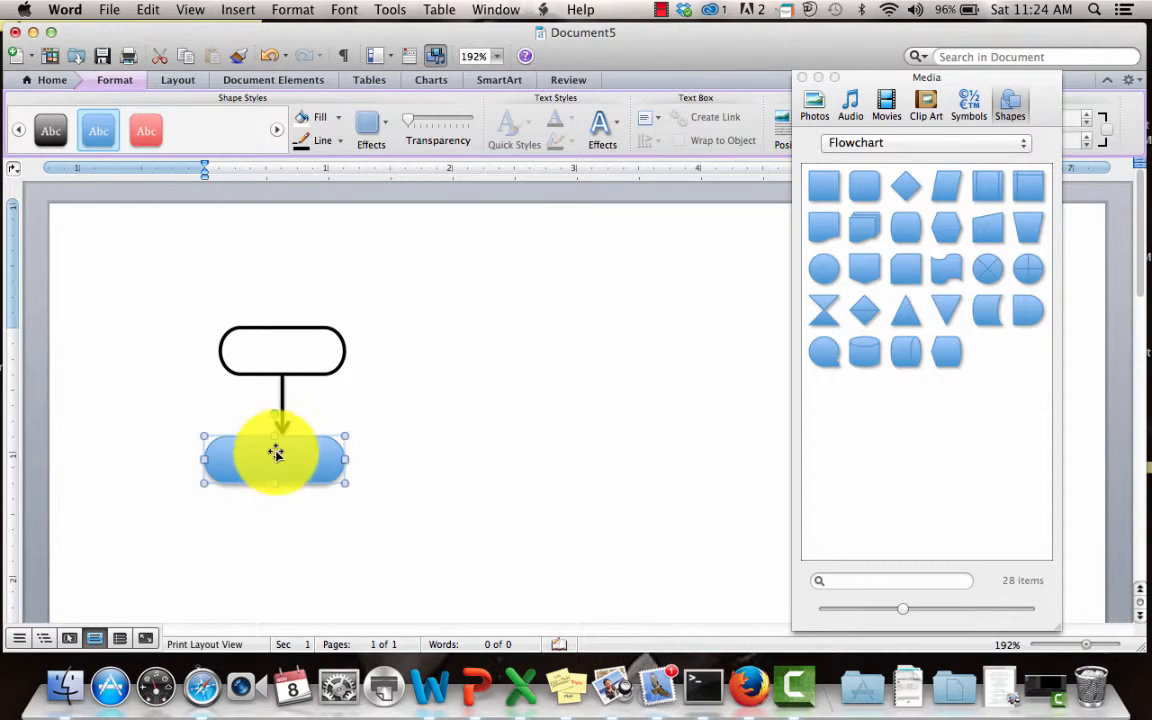
drag(273, 459, 283, 458)
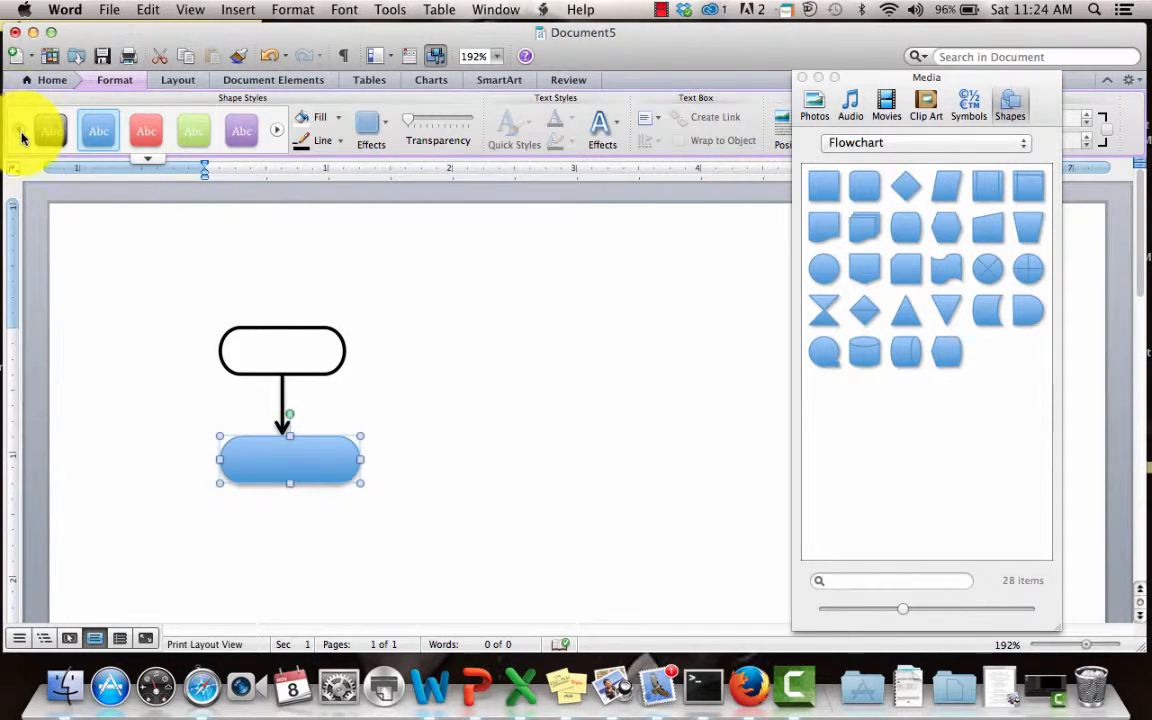
Apply the white-filled shape style with a black outline to the second terminator and deselect it.
click(22, 137)
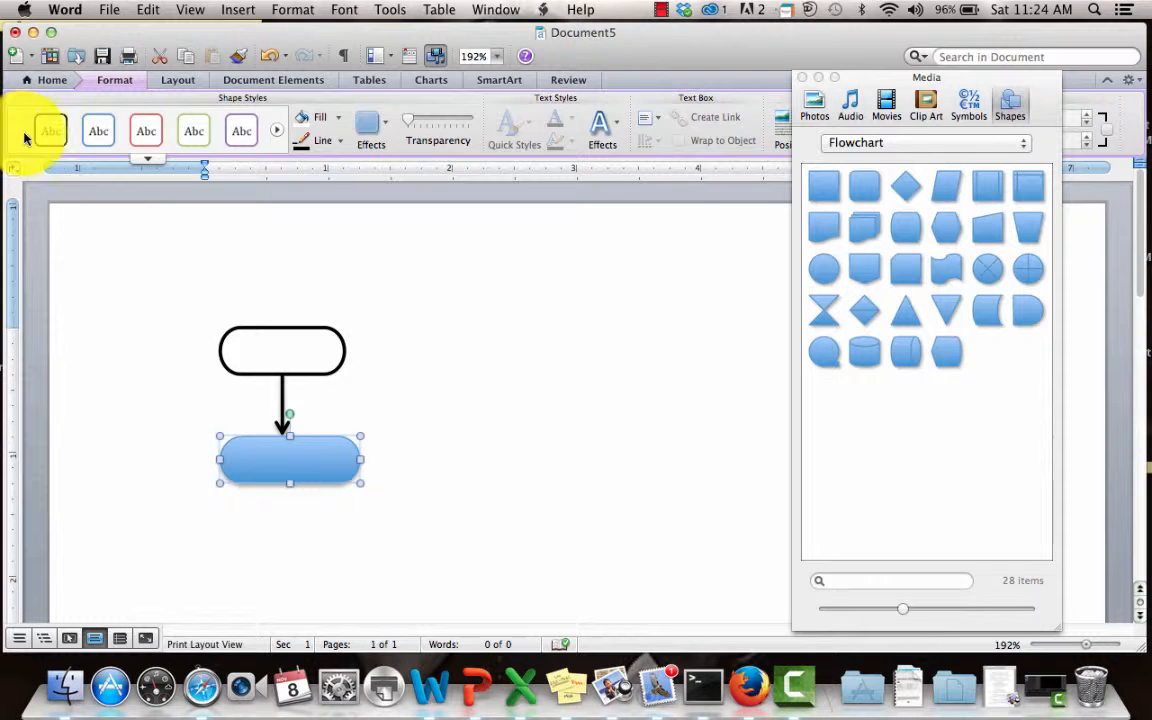
click(50, 130)
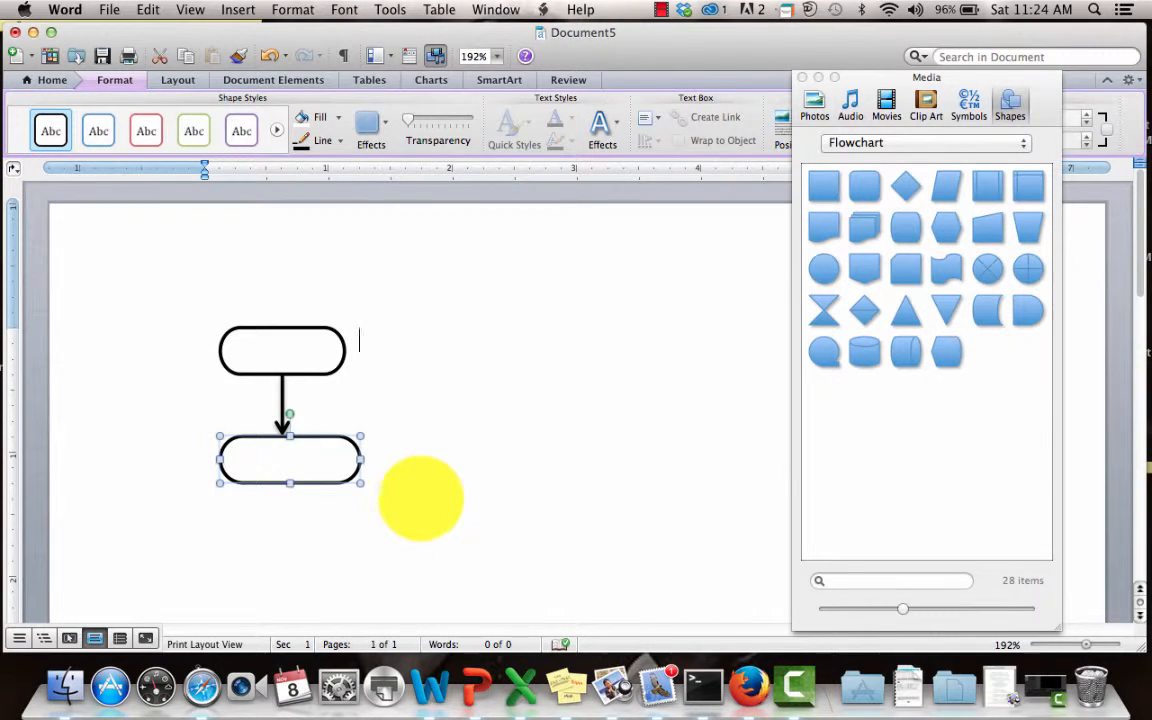
click(420, 497)
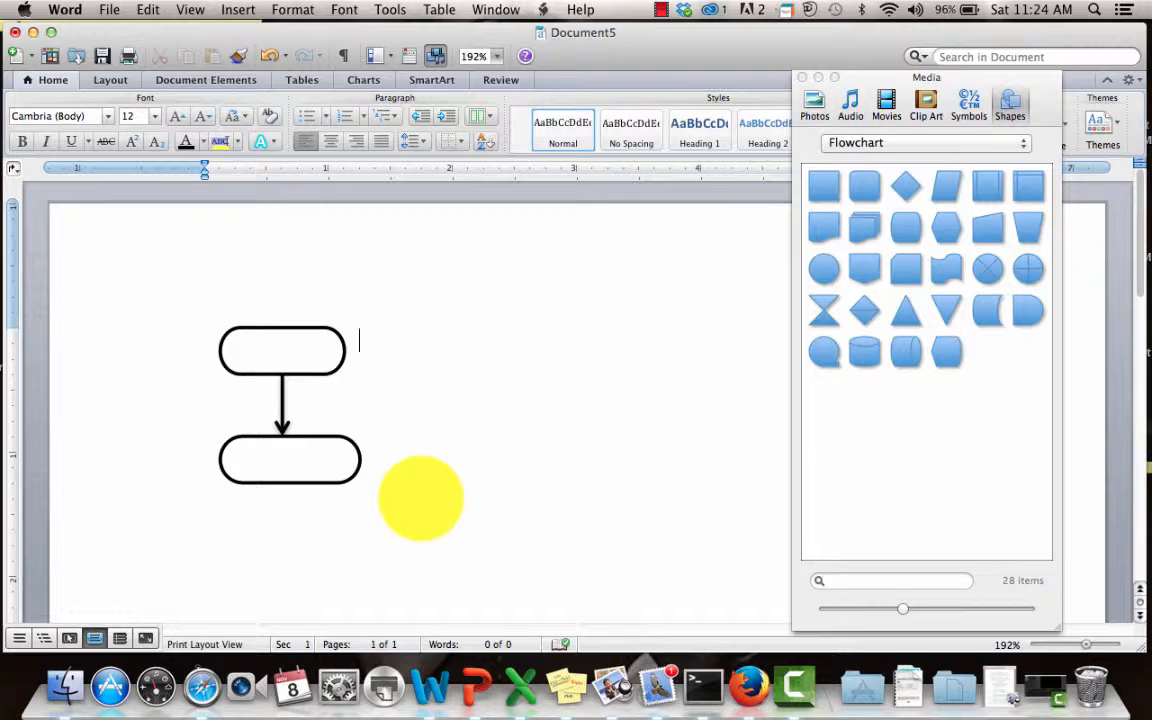
From all shapes, draw a plain line about 0.5 inch down from the second terminator and a horizontal line about 1.25 inches across its lower end.
click(925, 143)
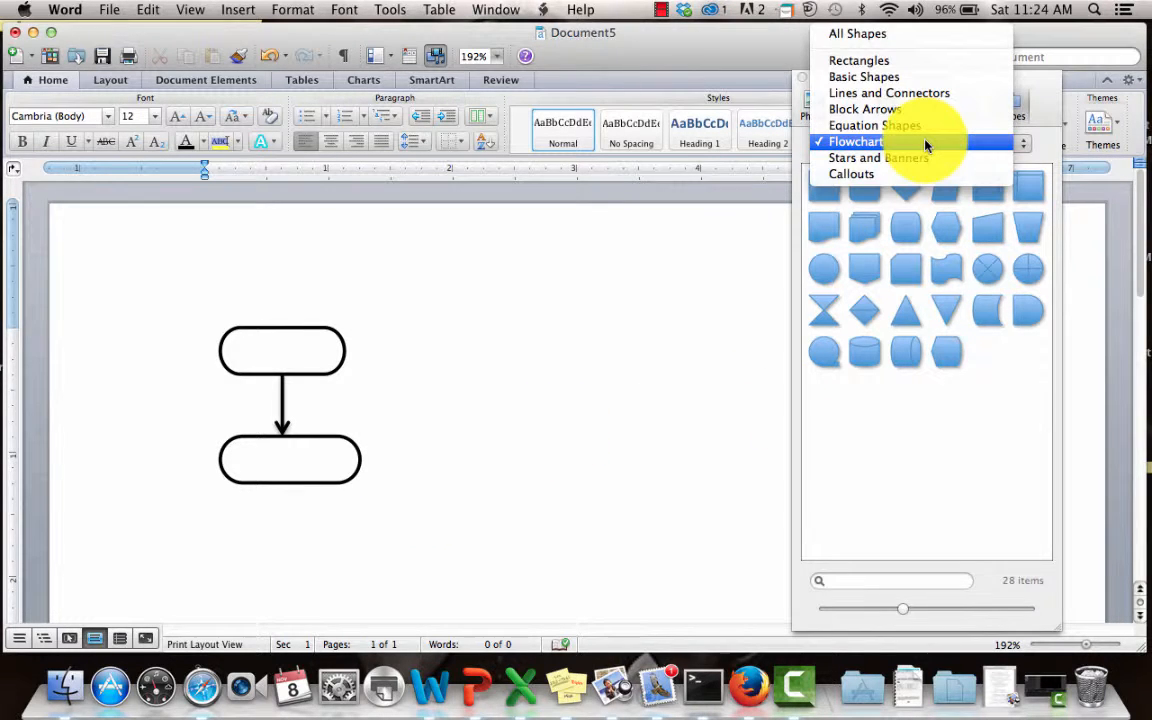
click(896, 40)
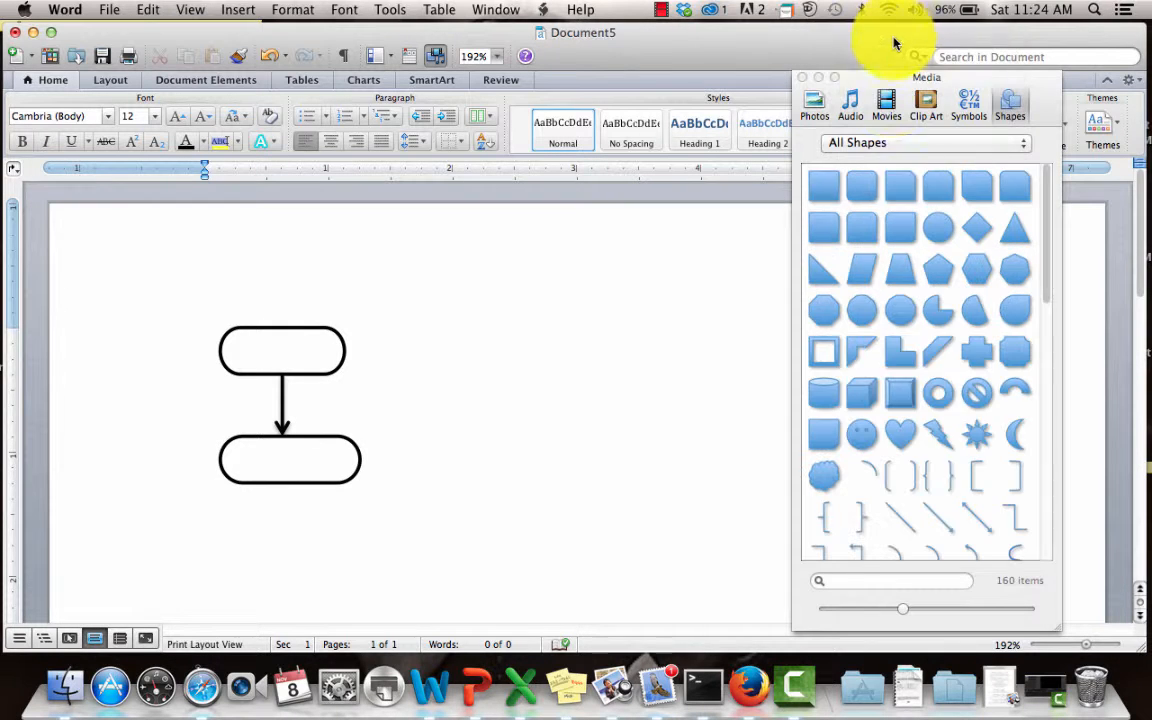
click(904, 522)
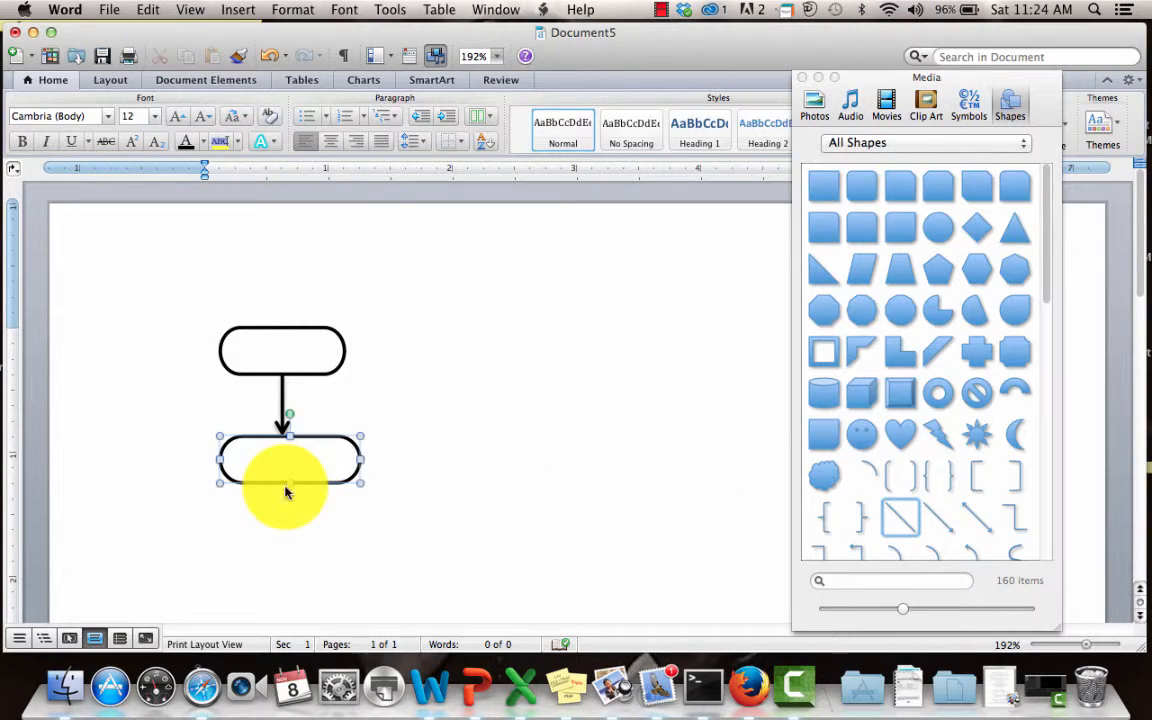
drag(285, 486, 283, 545)
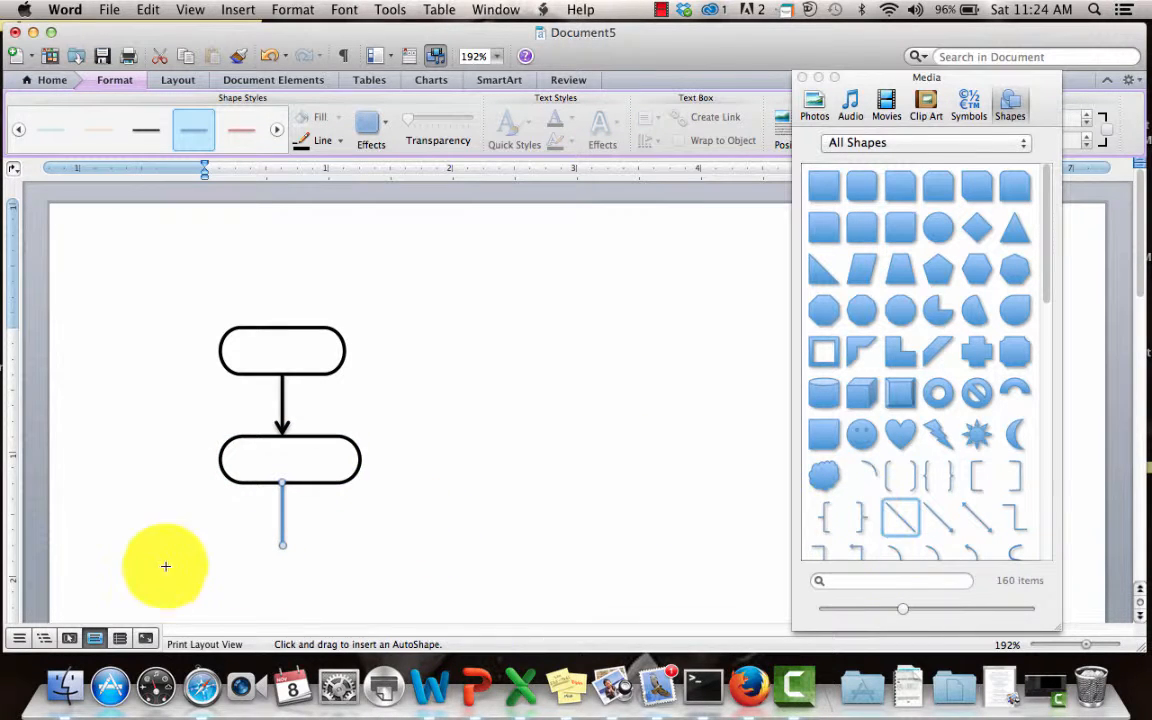
drag(217, 548, 364, 547)
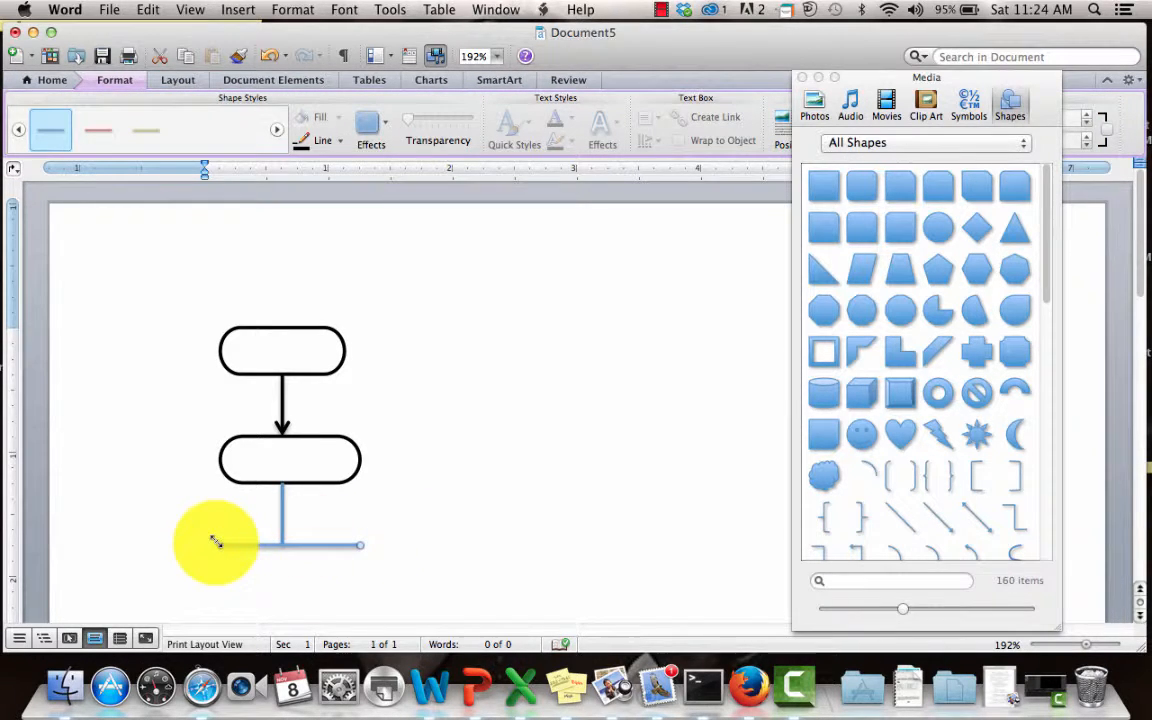
drag(217, 541, 204, 545)
Draw a downward arrow about 0.5 inch long from each end of the horizontal line.
click(936, 518)
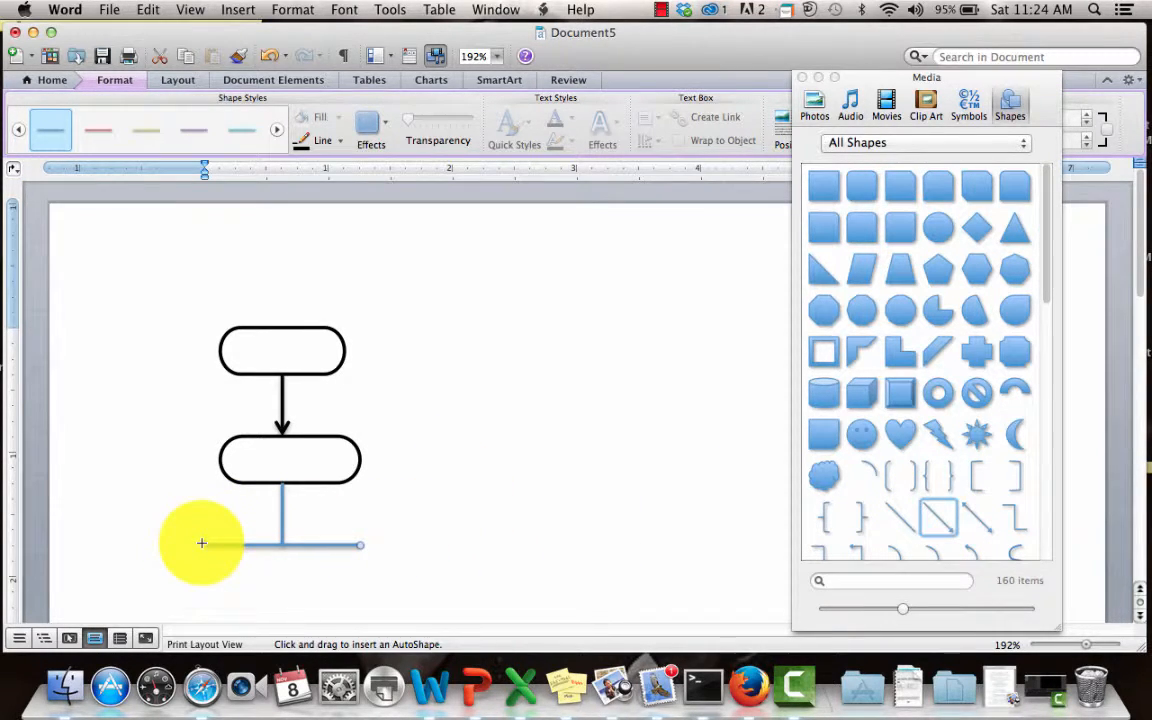
drag(202, 542, 202, 604)
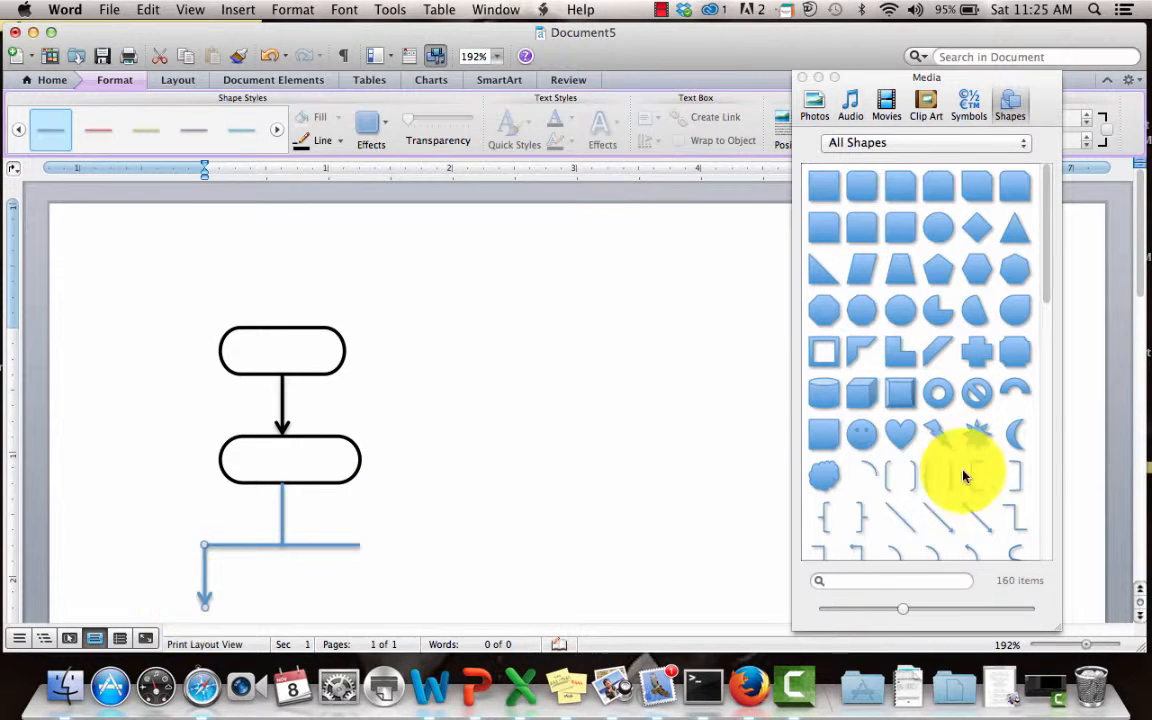
click(944, 519)
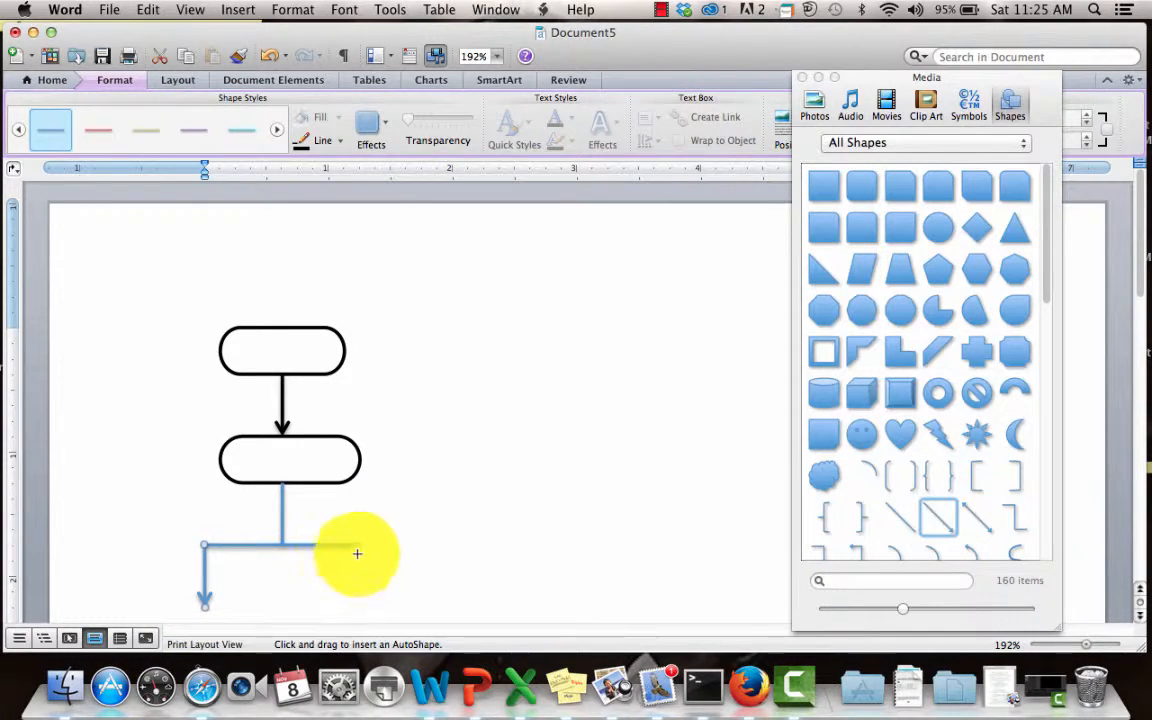
drag(359, 548, 359, 604)
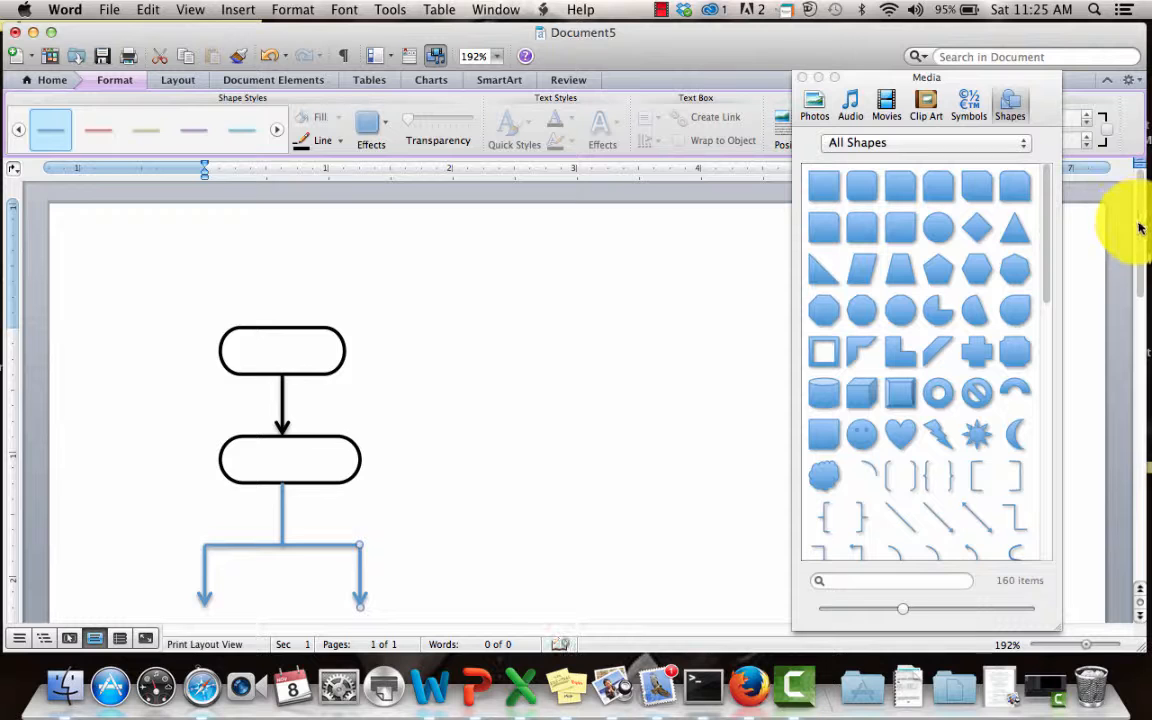
Set the colour of the vertical line below the second terminator to solid black.
scroll(1140, 228, down, 3)
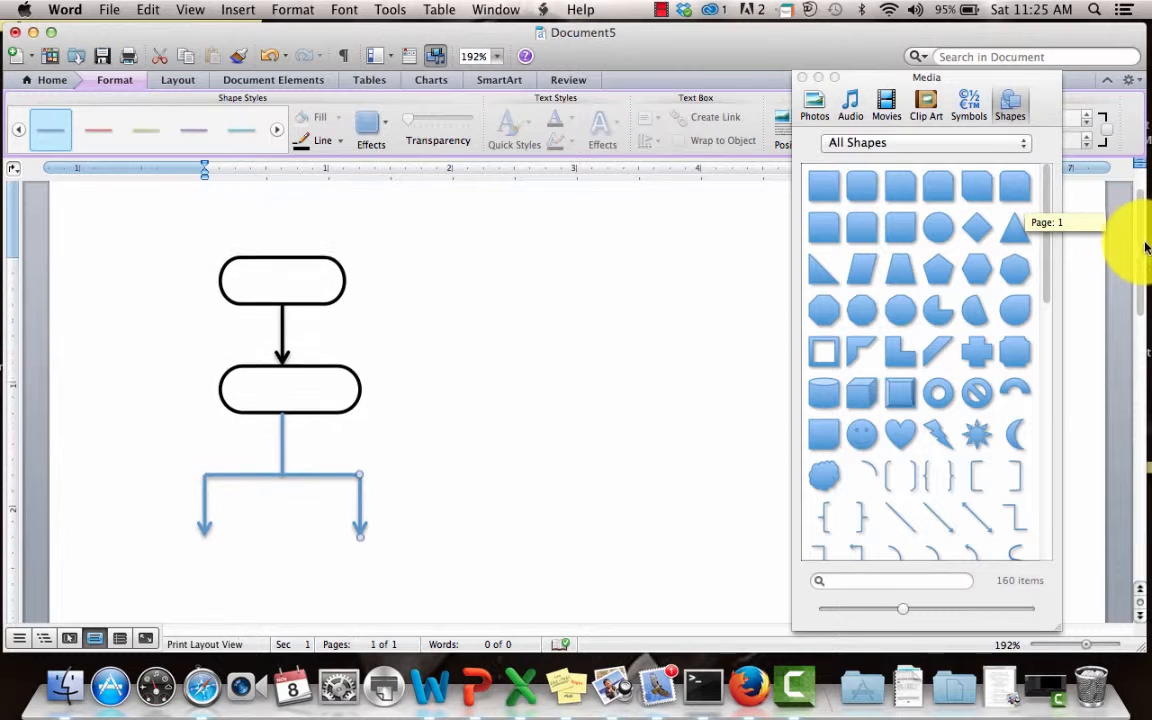
right_click(280, 413)
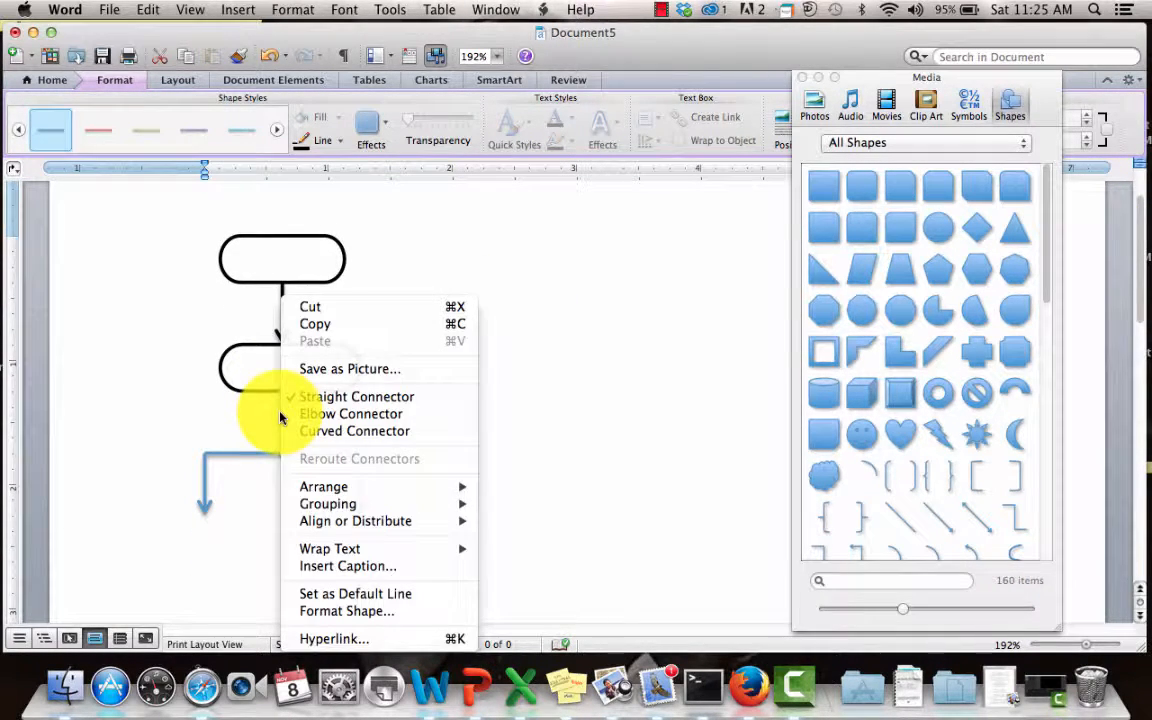
click(336, 611)
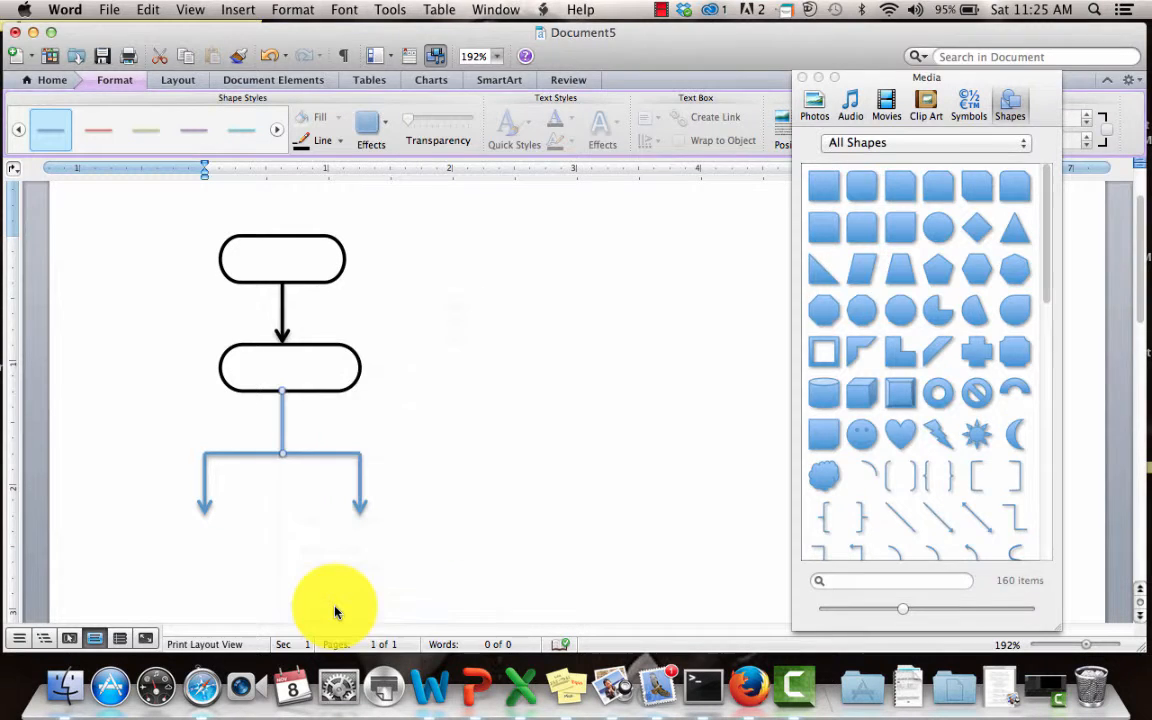
click(838, 180)
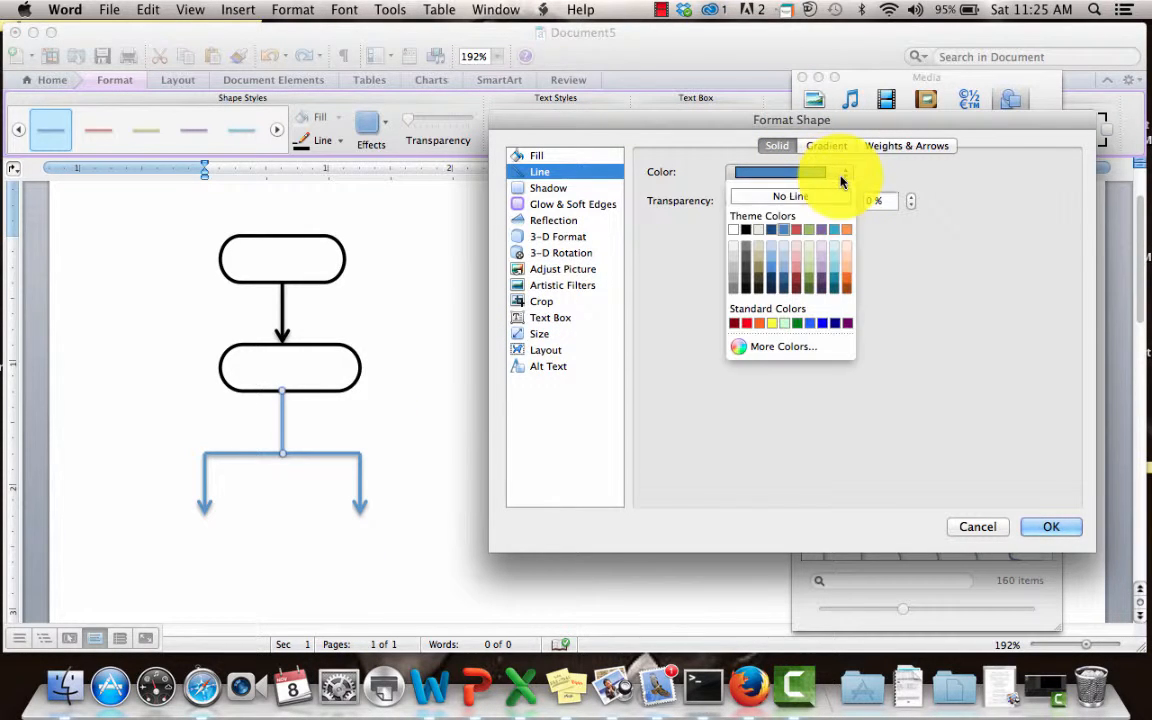
click(747, 233)
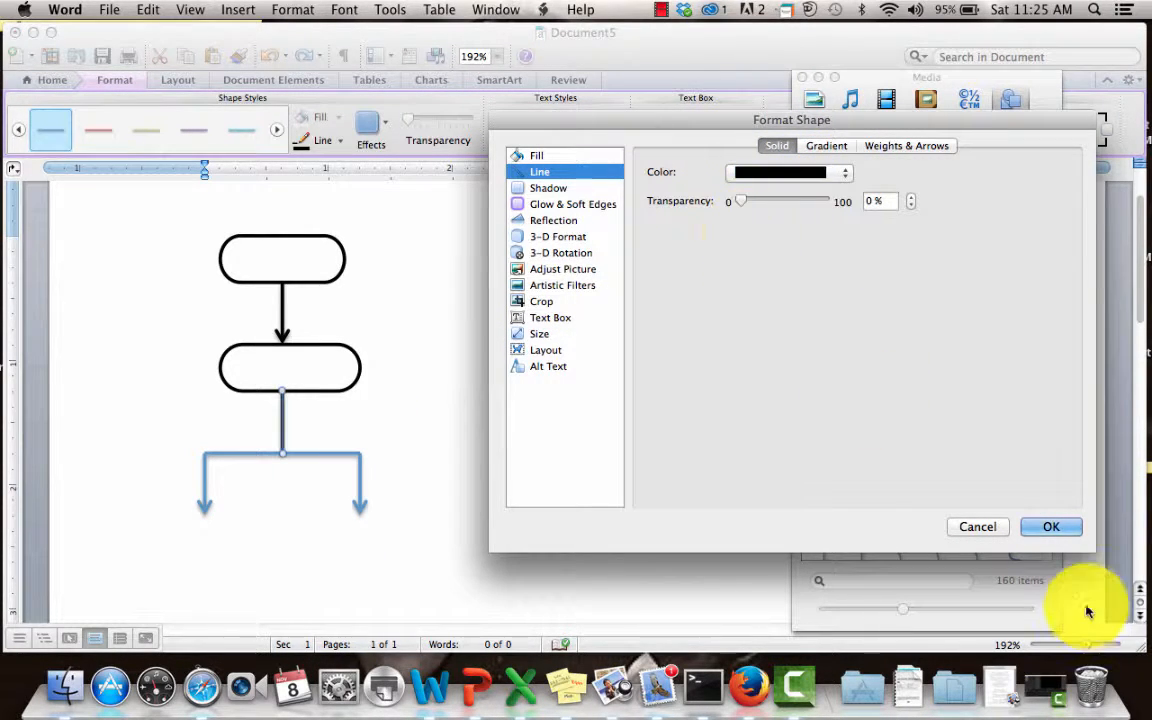
click(1051, 526)
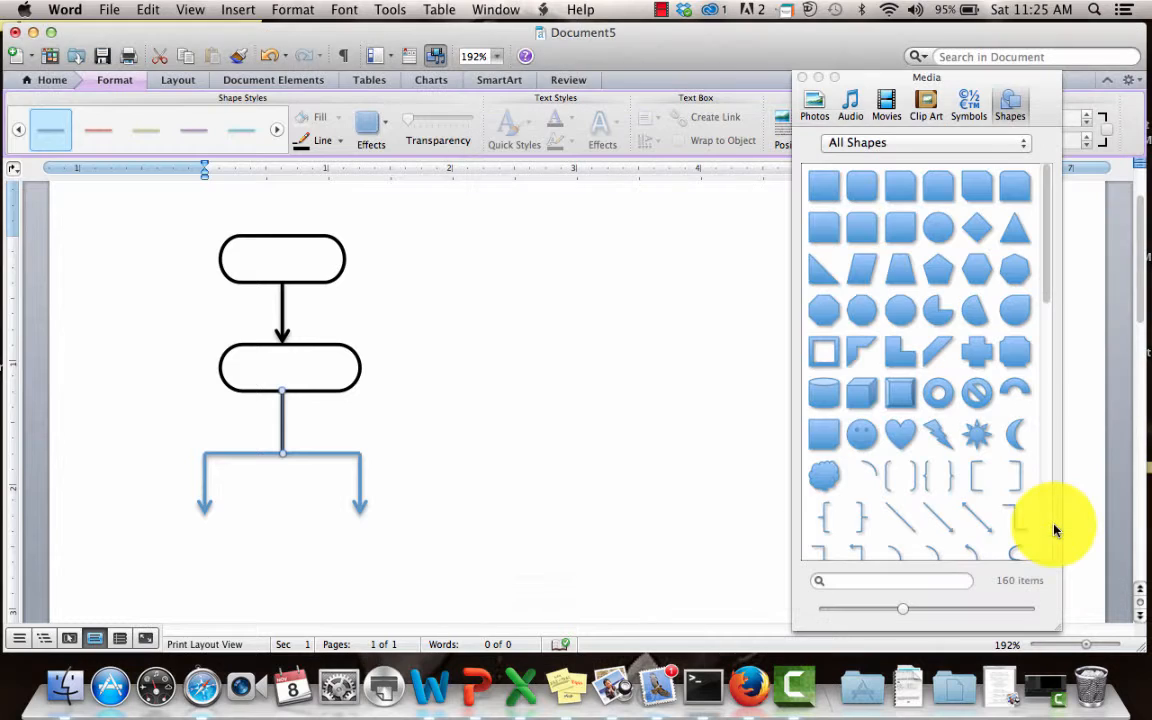
Set the colour of the horizontal branch line to solid black.
click(234, 455)
right_click(234, 455)
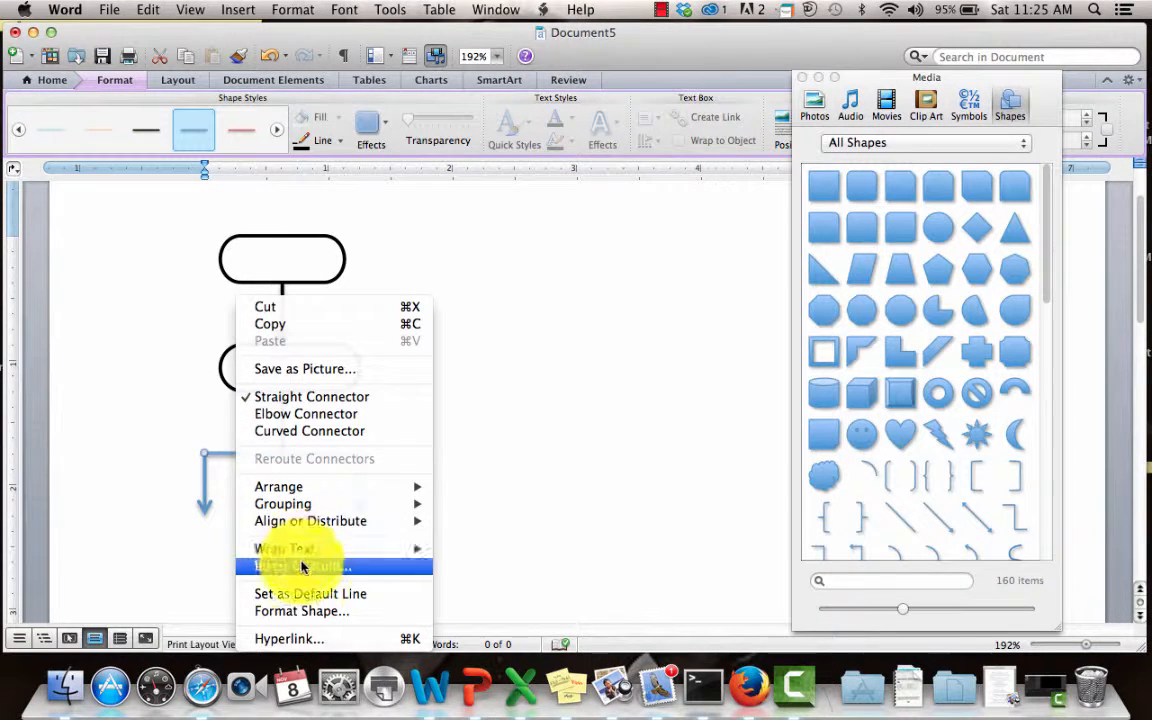
click(306, 610)
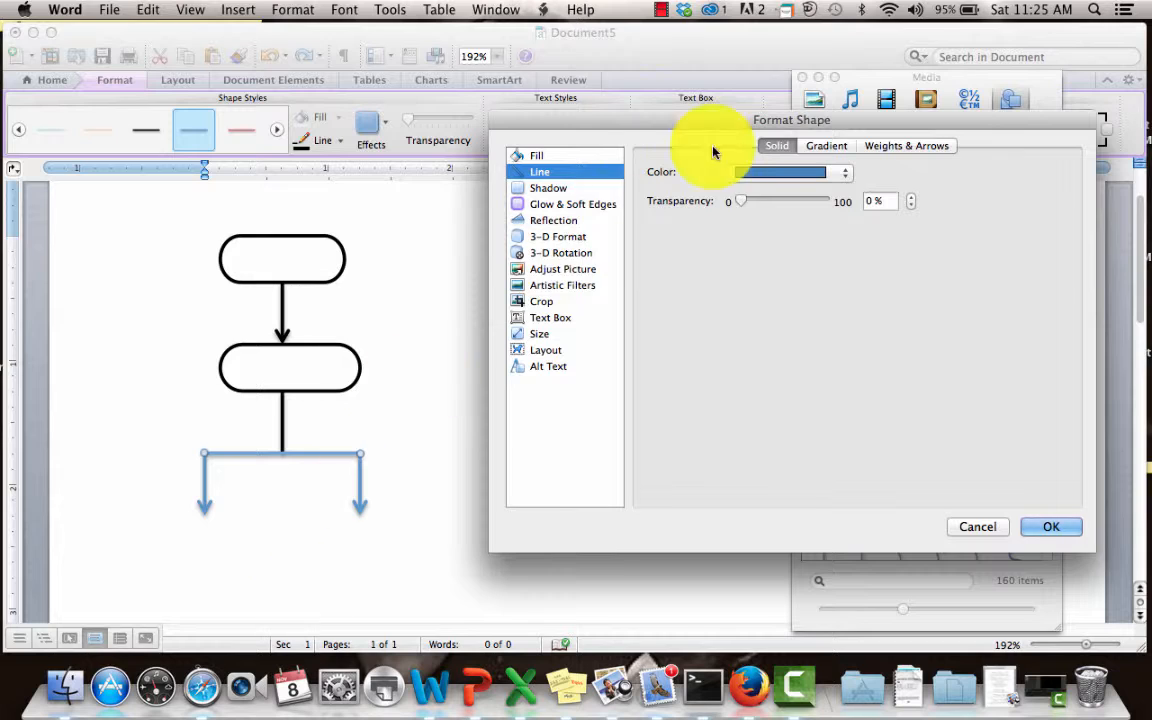
click(842, 176)
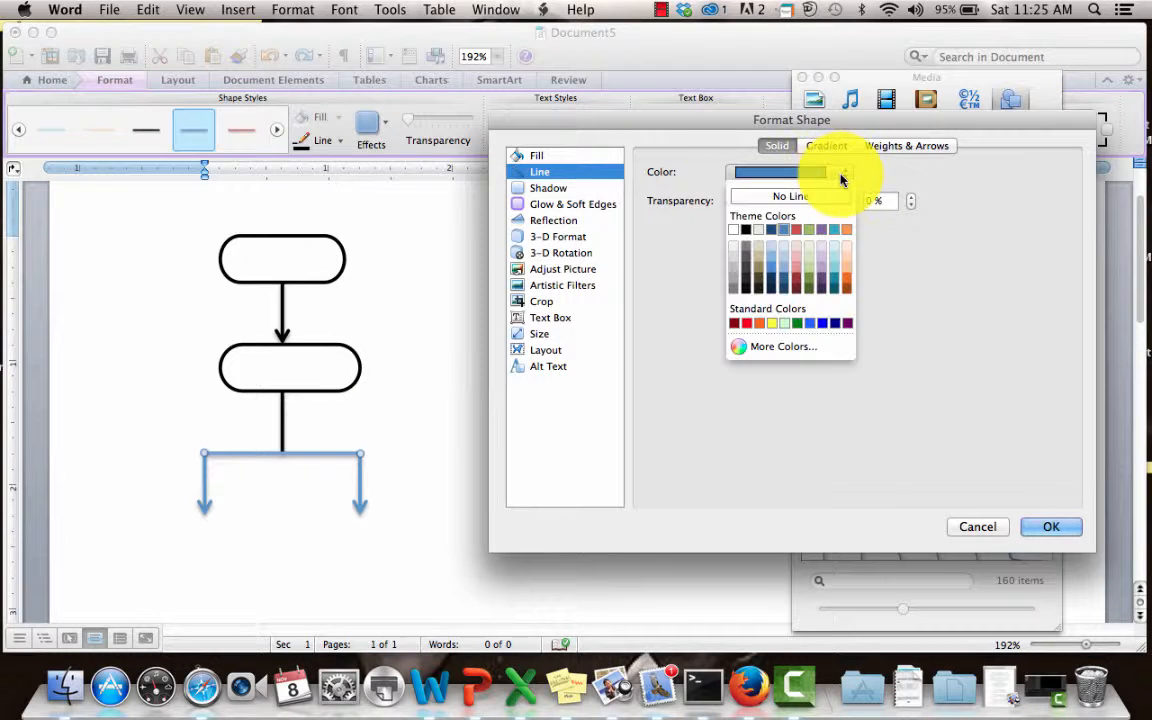
click(745, 229)
click(1050, 527)
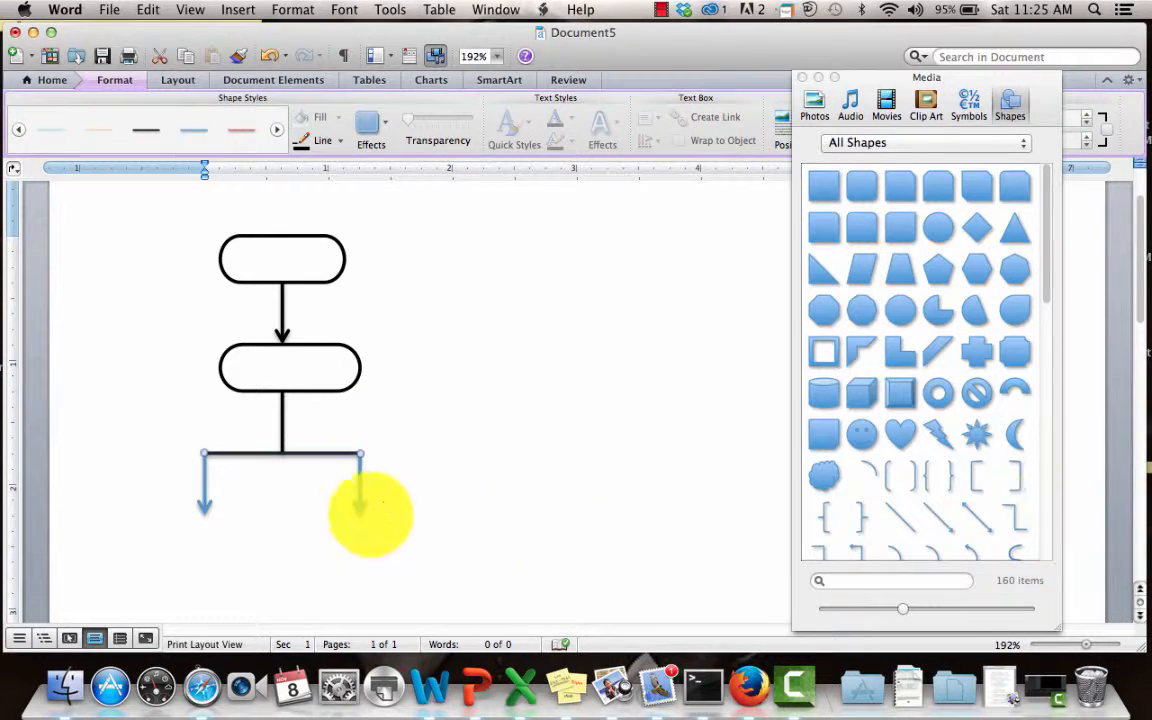
Set the line colour of the right branch arrow to solid black.
right_click(363, 487)
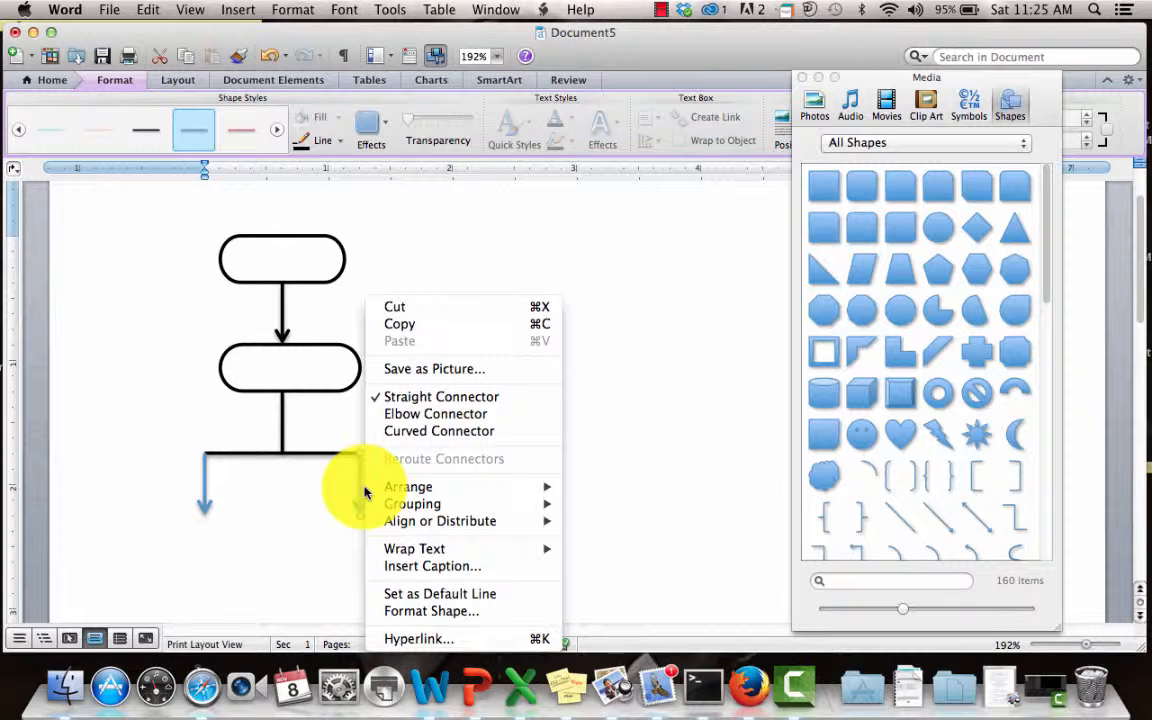
click(424, 610)
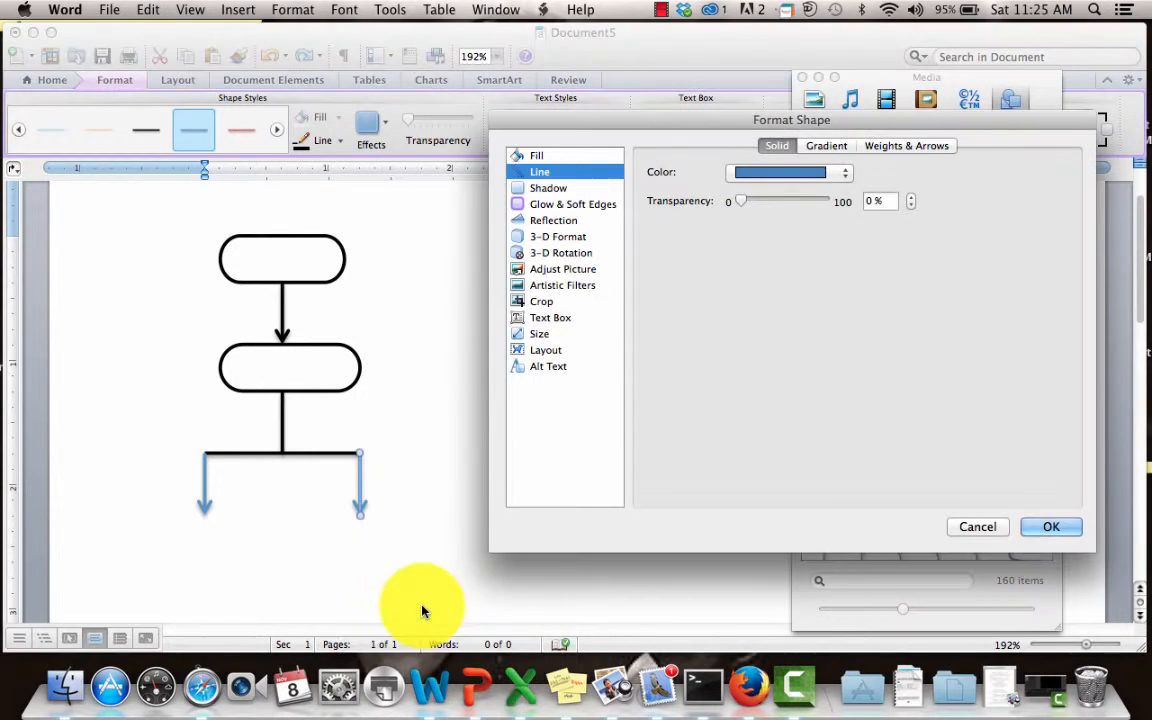
click(848, 177)
click(749, 231)
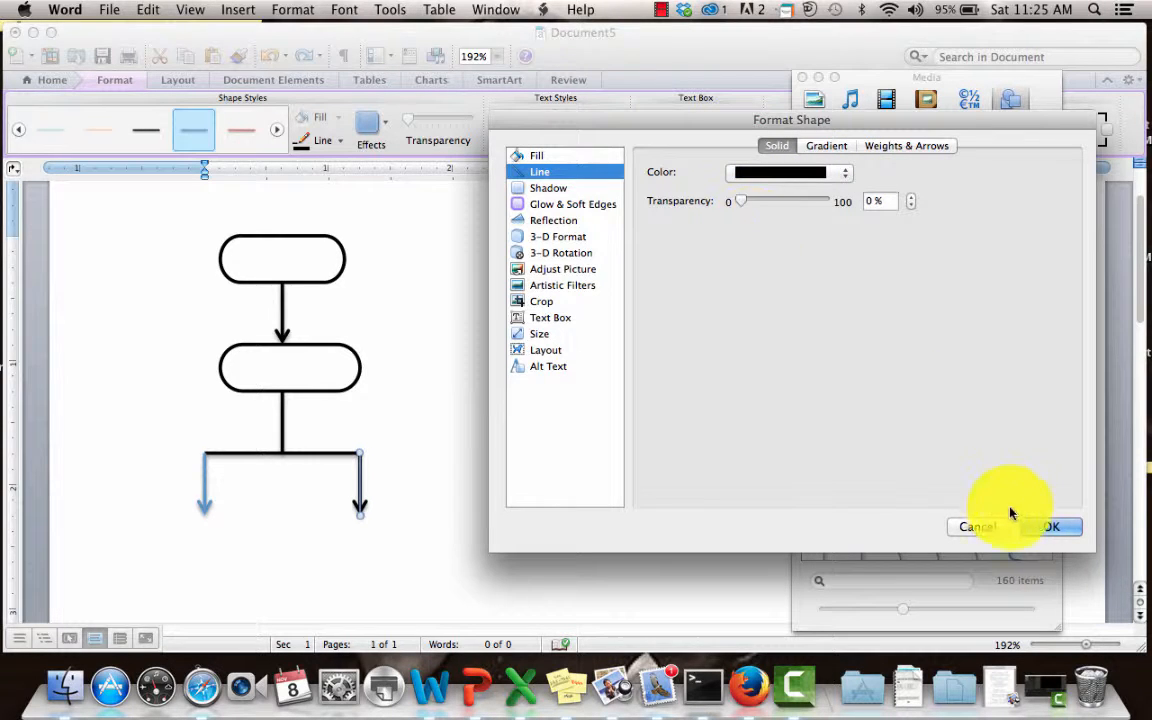
click(1044, 528)
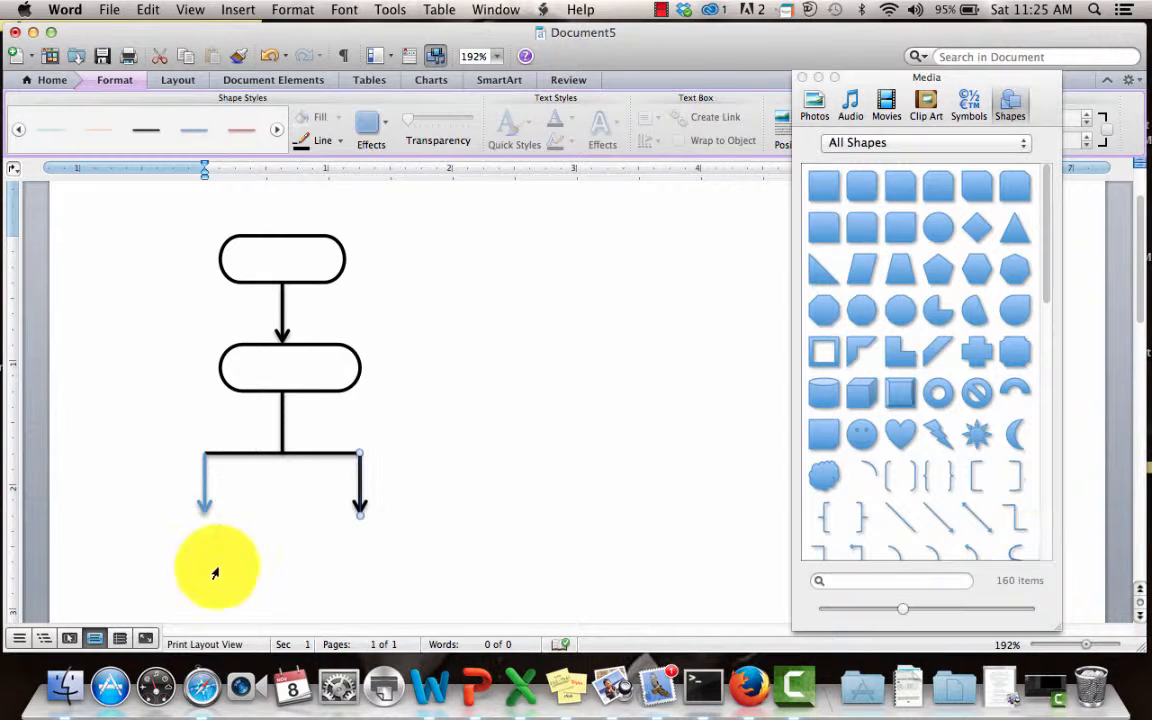
Set the line colour of the left branch arrow to solid black.
right_click(218, 500)
click(203, 496)
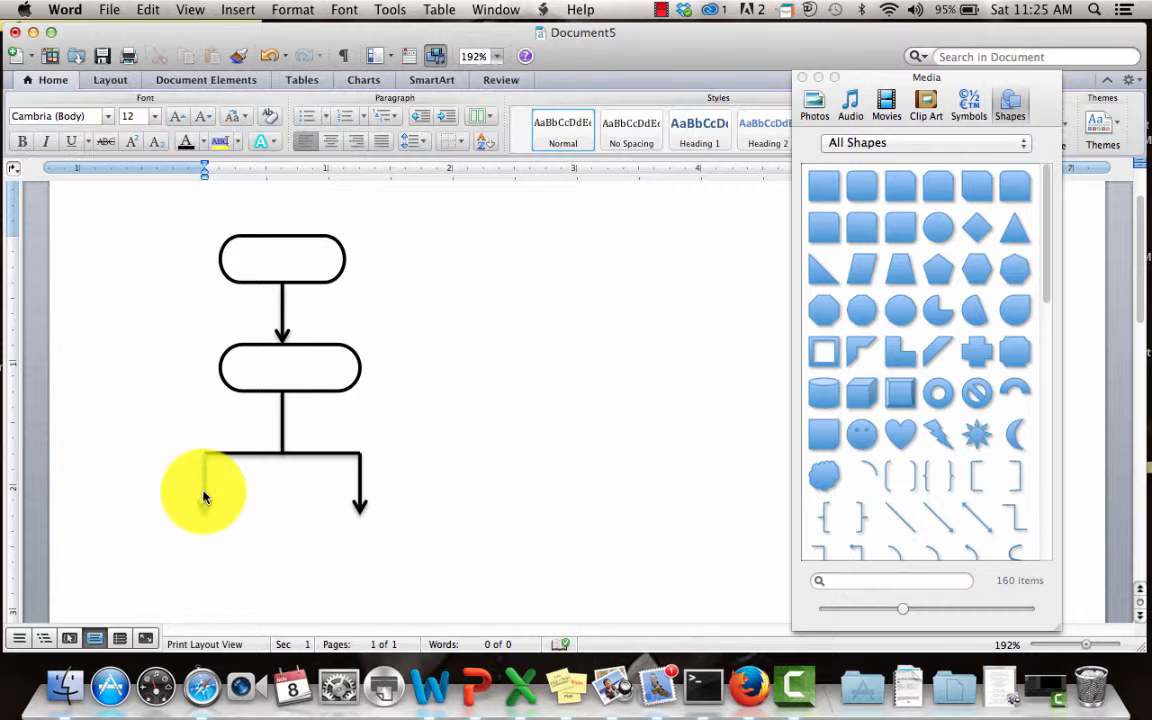
right_click(203, 496)
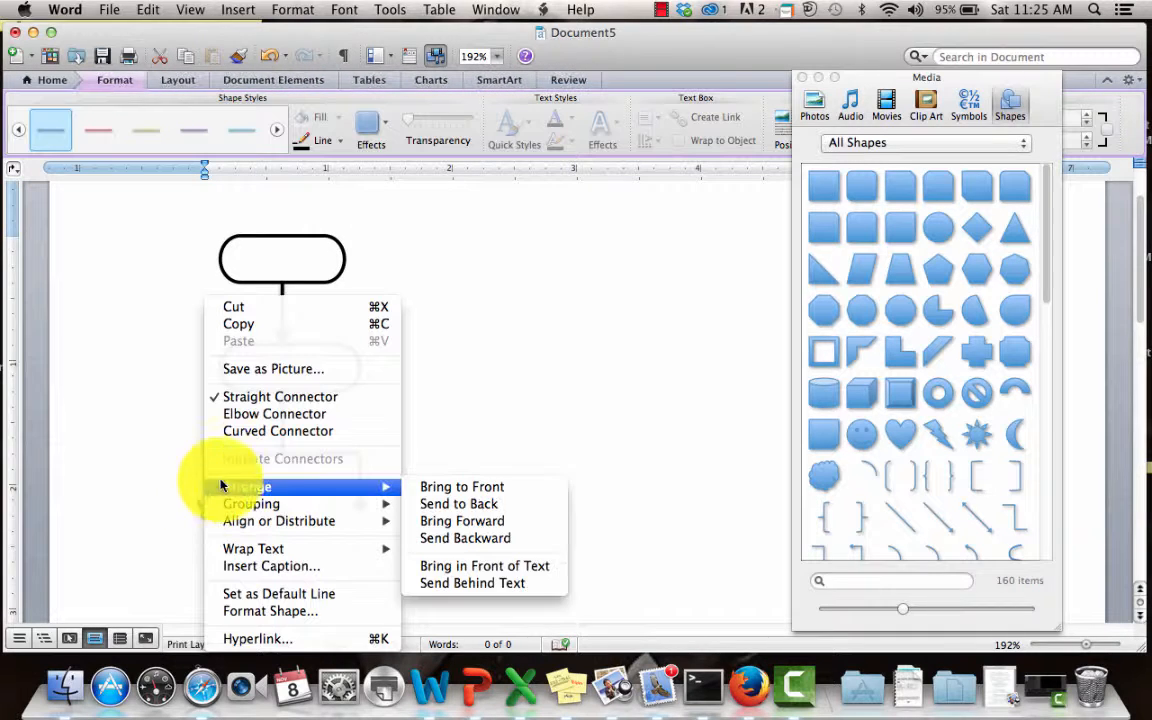
click(258, 611)
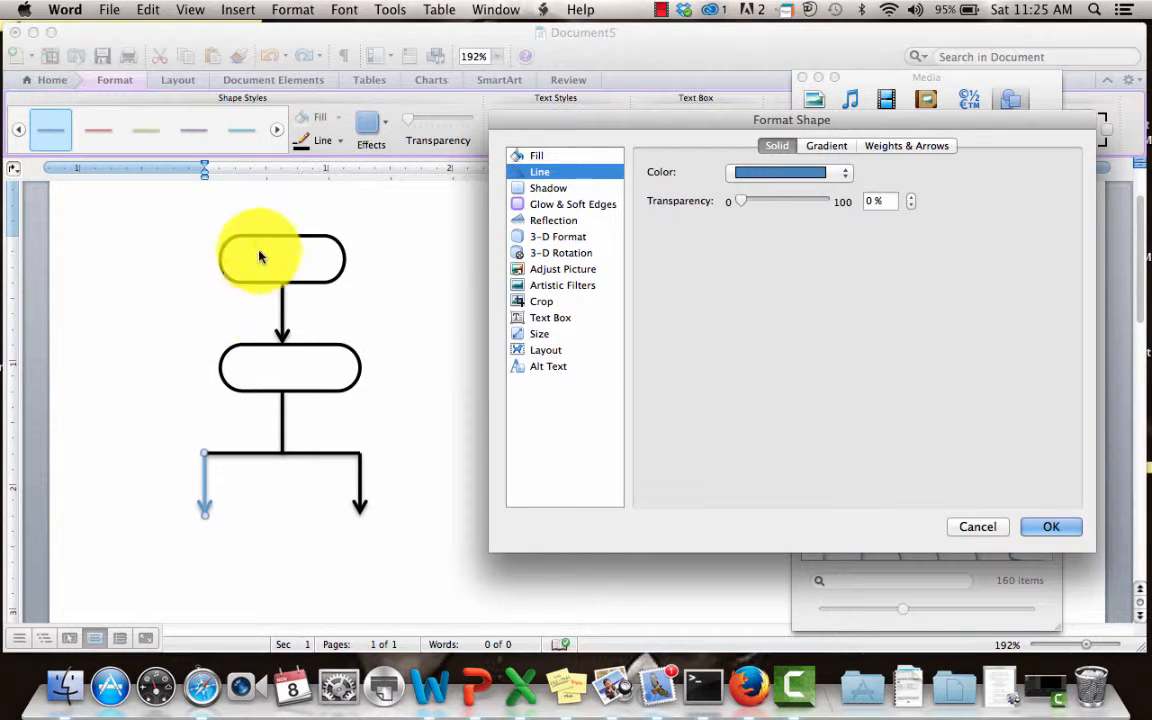
click(828, 176)
click(746, 229)
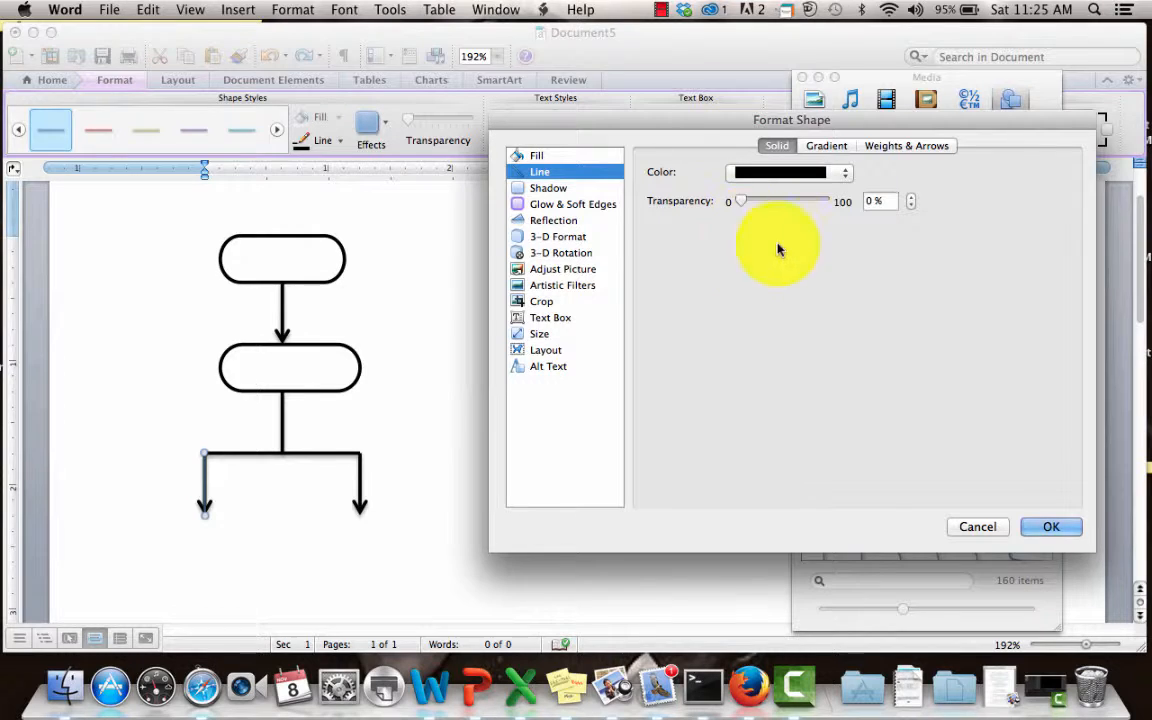
click(1051, 526)
Add the text "hello" inside the top terminator shape.
click(283, 258)
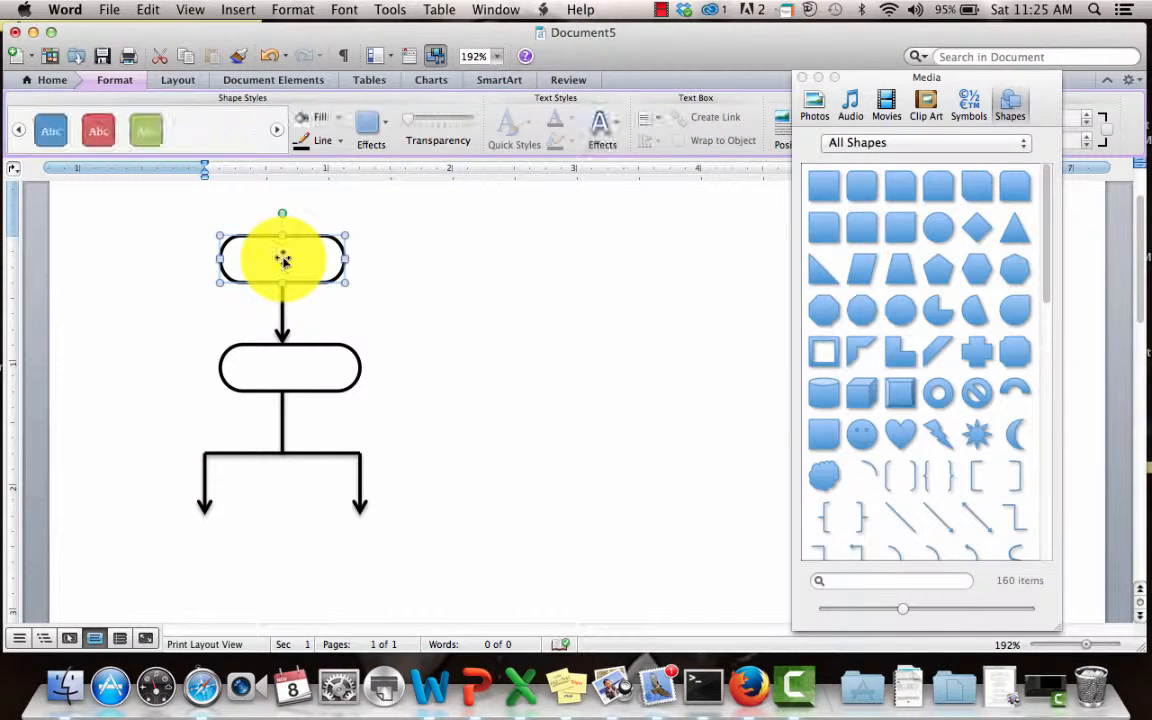
right_click(283, 262)
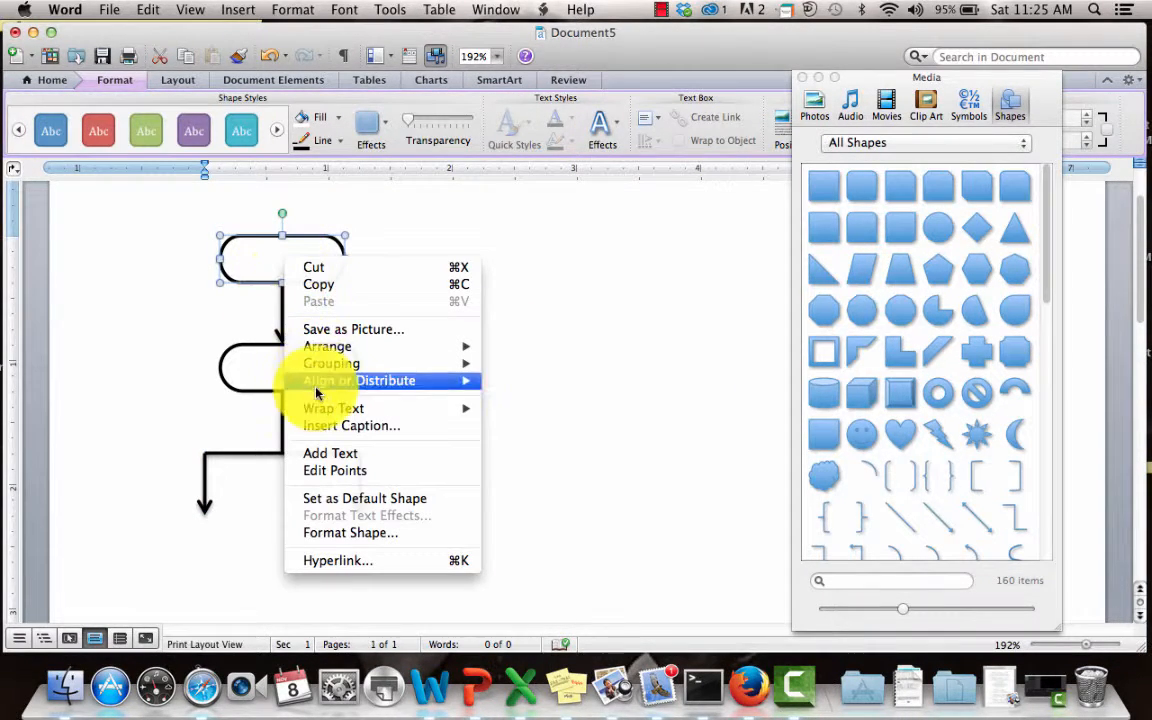
click(325, 453)
text(hello)
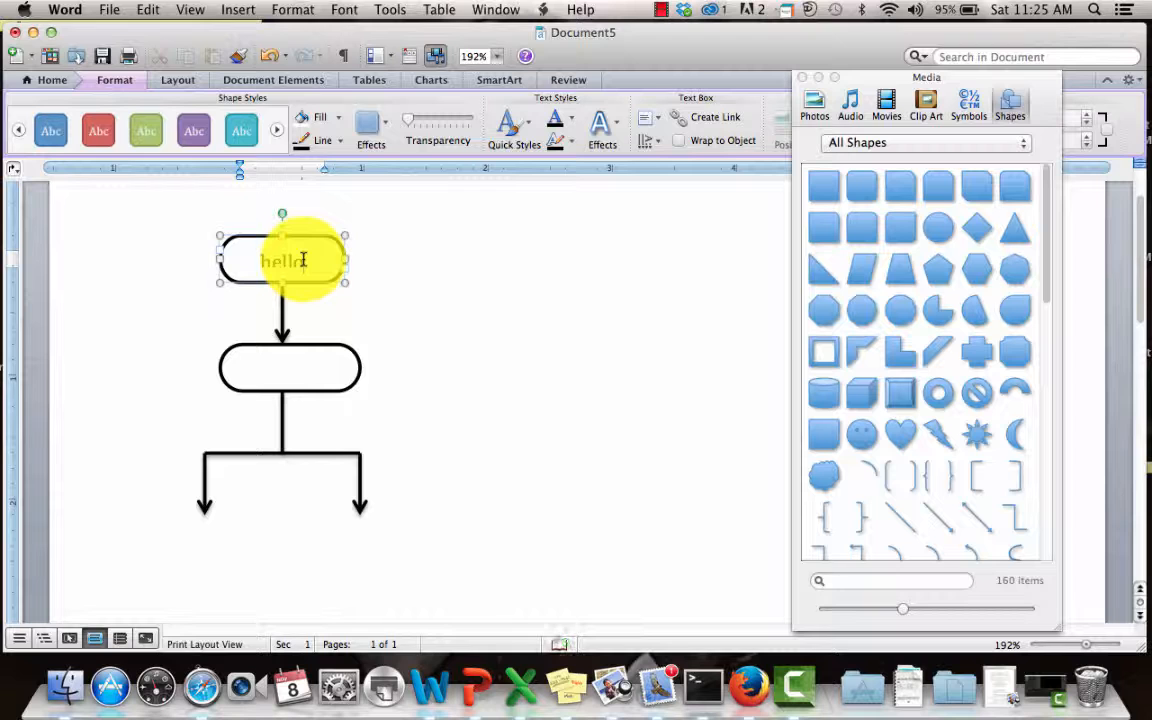
Select the word "hello" in the top terminator and display the font and paragraph formatting options.
drag(303, 260, 257, 258)
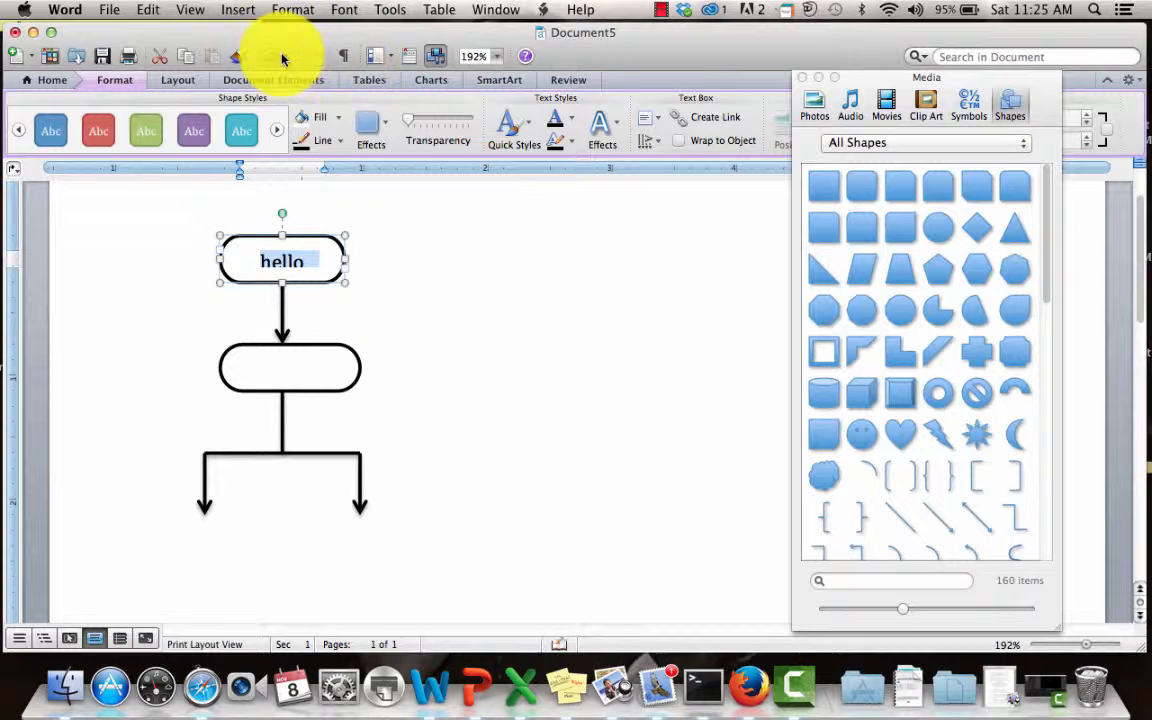
click(117, 83)
click(172, 80)
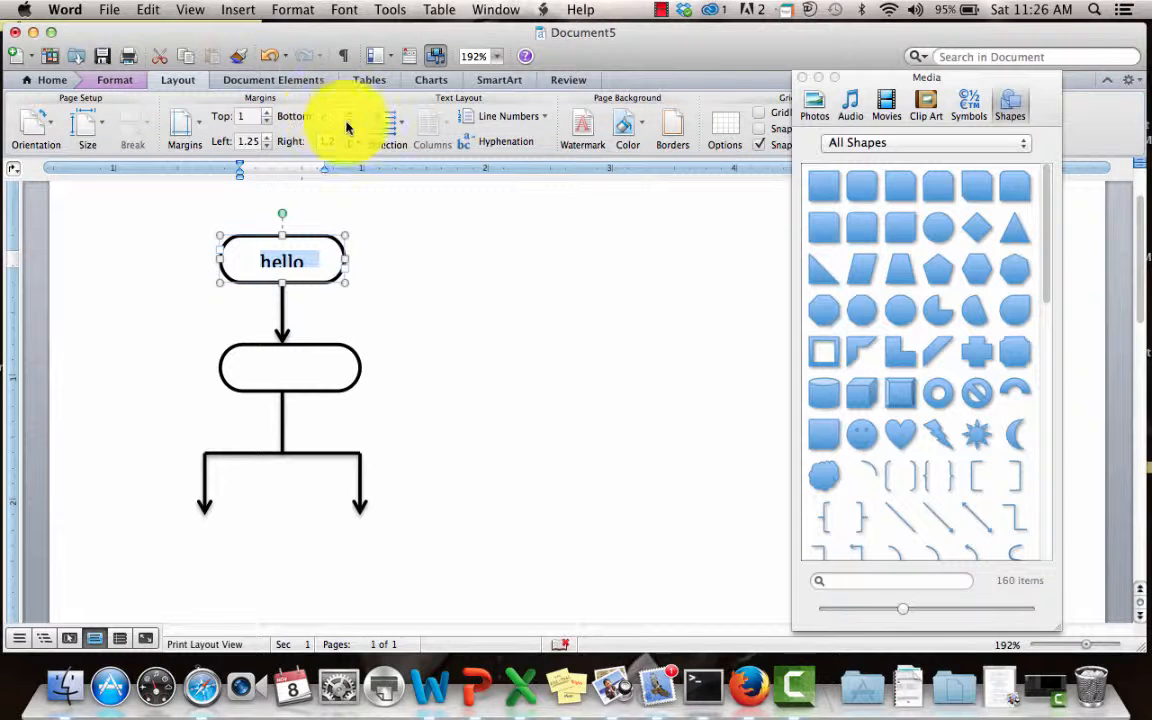
click(50, 79)
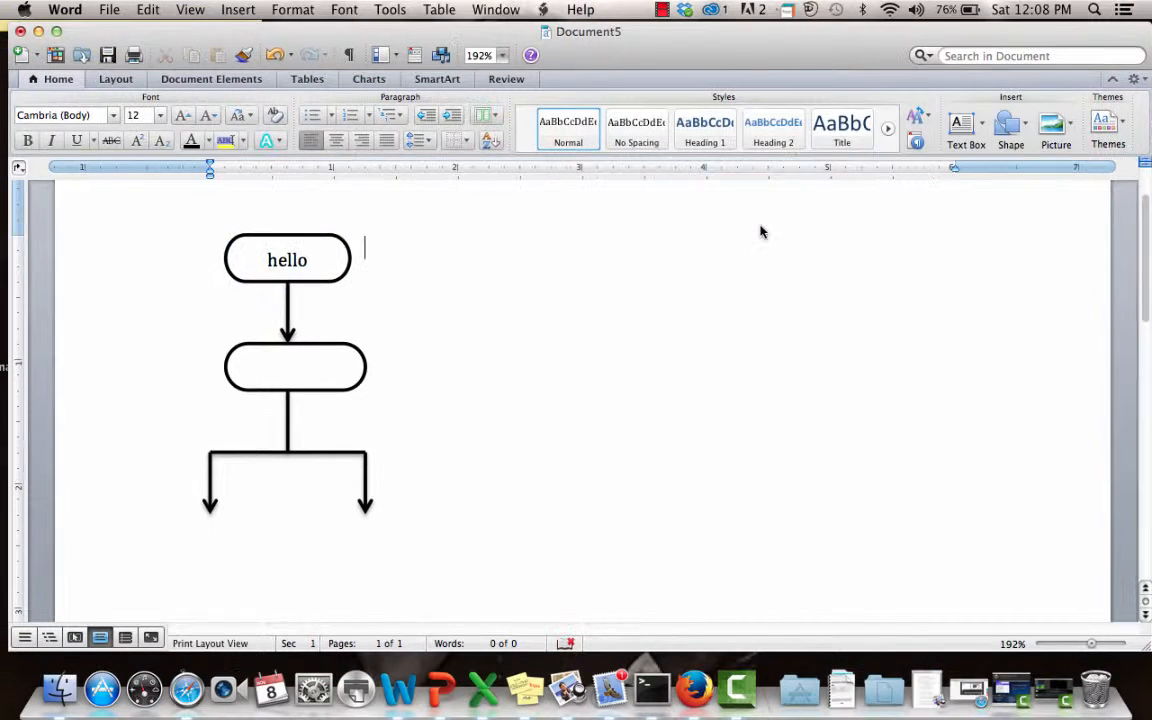